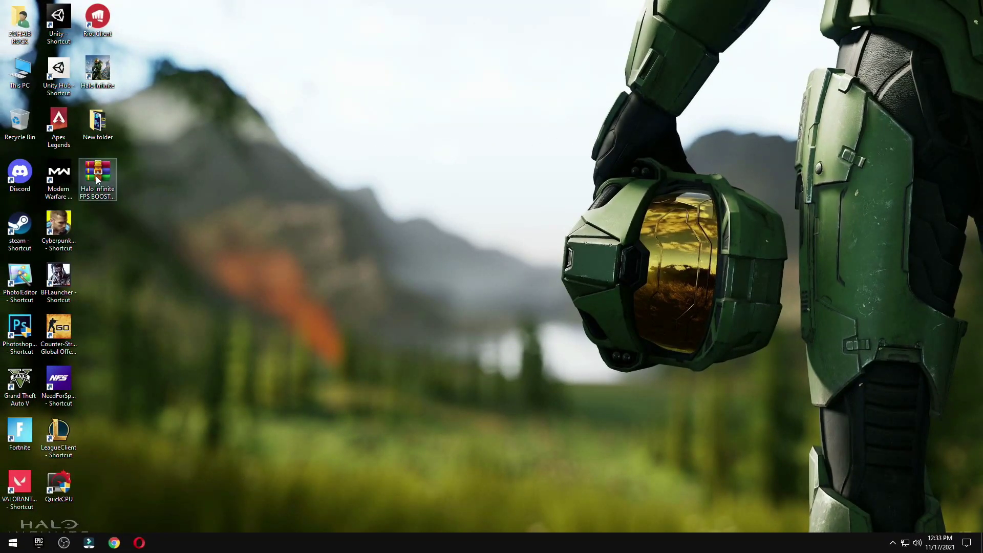
# - Move the Halo Infinite FPS boost archive to the middle of the desktop and extract it there
pyautogui.moveTo(96, 176); pyautogui.dragTo(446, 230)
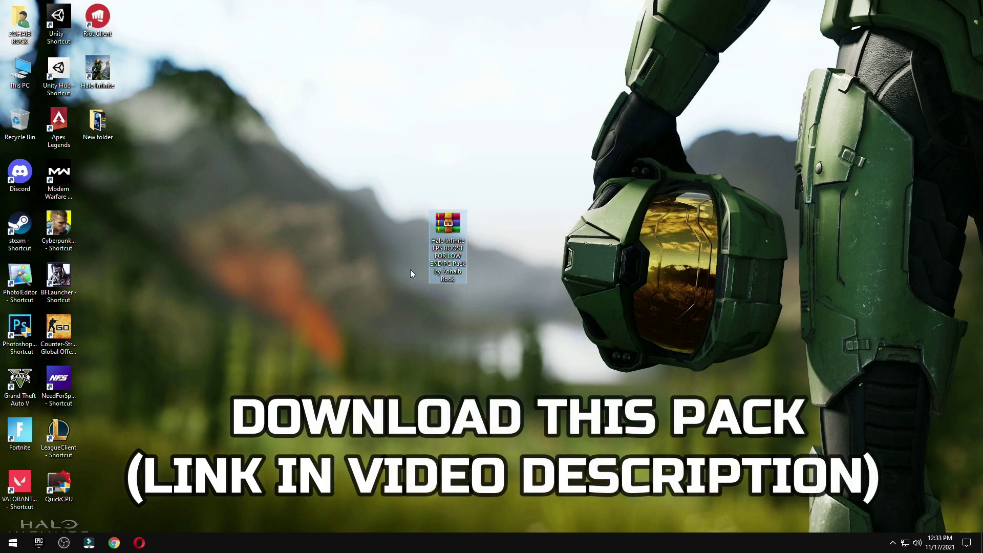
pyautogui.rightClick(438, 225)
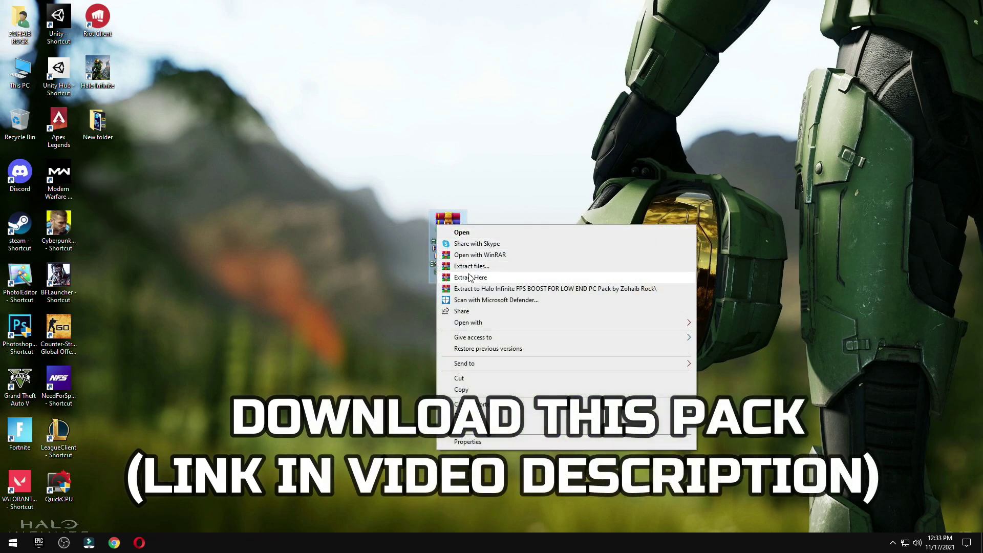
pyautogui.click(489, 277)
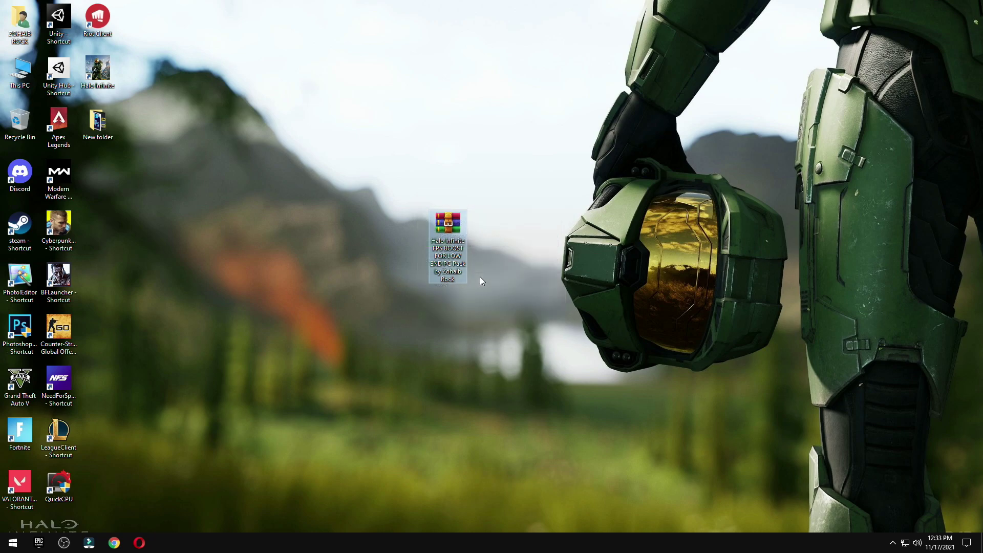
# - Delete the Halo Infinite FPS boost archive and empty the Recycle Bin
pyautogui.moveTo(96, 176); pyautogui.dragTo(20, 122)
pyautogui.rightClick(23, 126)
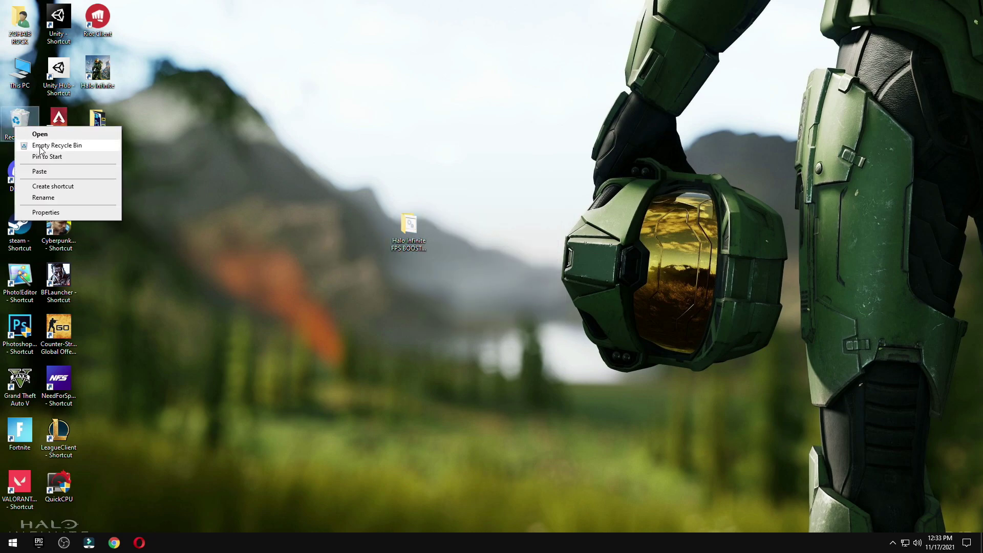
pyautogui.click(51, 146)
pyautogui.click(532, 312)
# - Open the extracted Halo Infinite pack folder and go into its "1 Windows Settings Best (Registry)" folder
pyautogui.moveTo(404, 229); pyautogui.dragTo(445, 230)
pyautogui.doubleClick(449, 225)
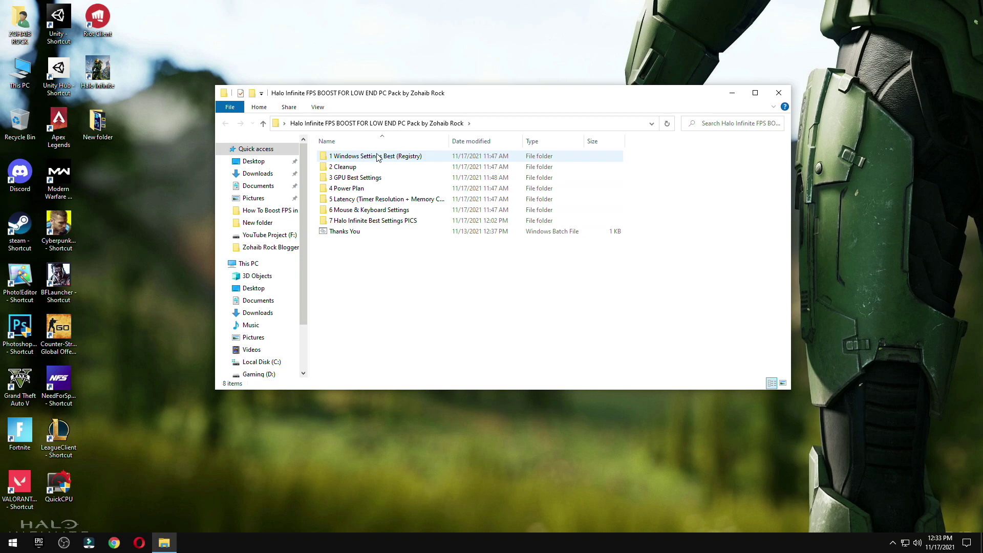
pyautogui.doubleClick(352, 157)
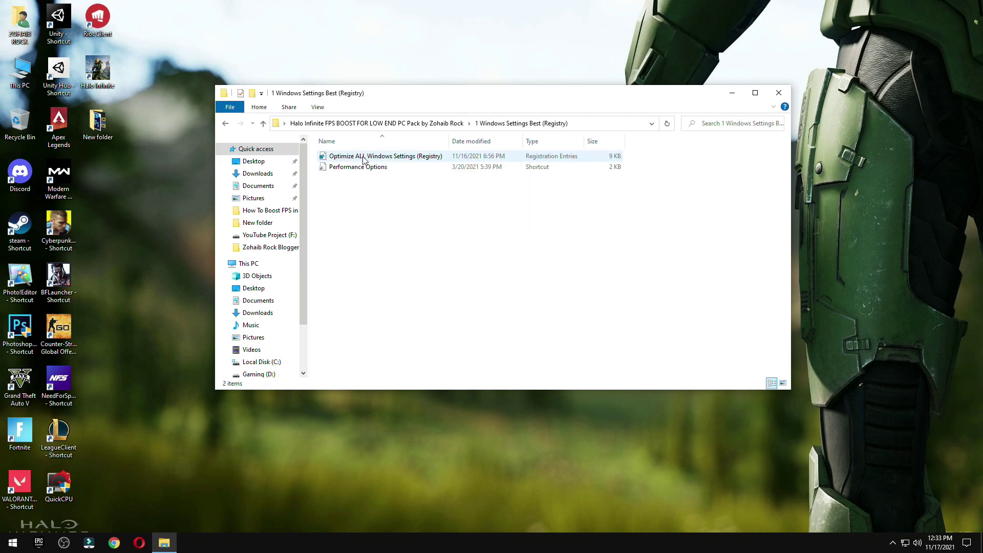
pyautogui.click(2, 546)
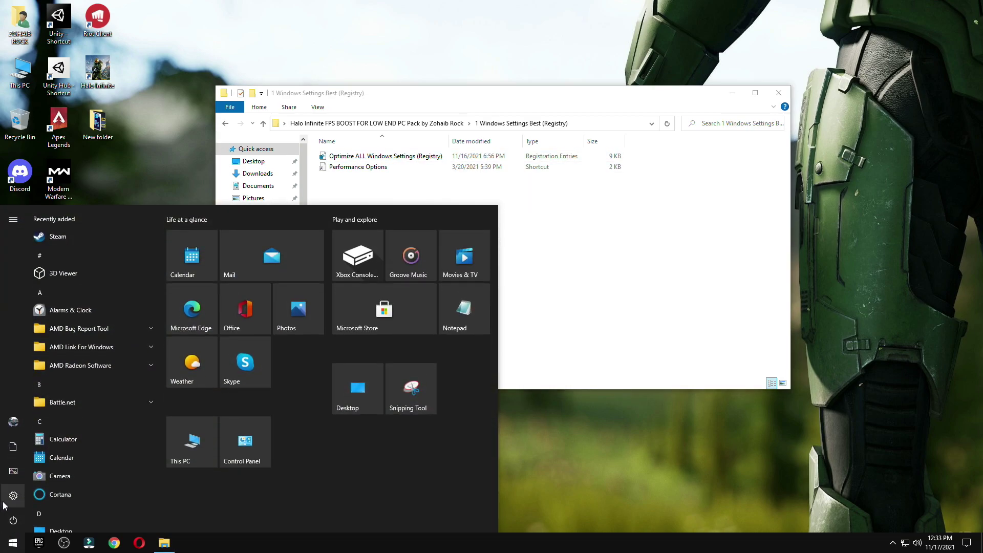
pyautogui.click(39, 496)
pyautogui.click(945, 9)
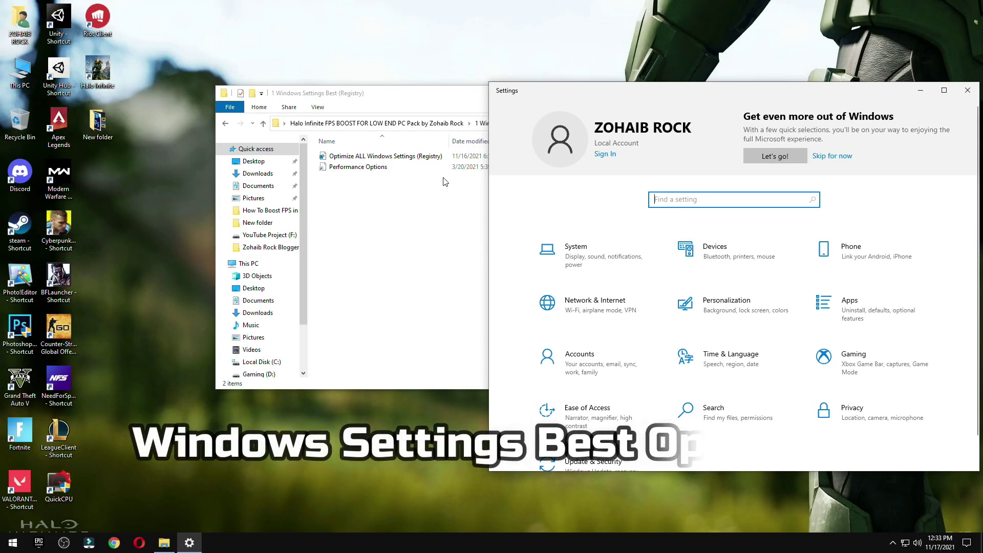
pyautogui.click(967, 90)
# - Import the "Optimize ALL Windows Settings (Registry)" file into the registry and allow the system change
pyautogui.doubleClick(511, 156)
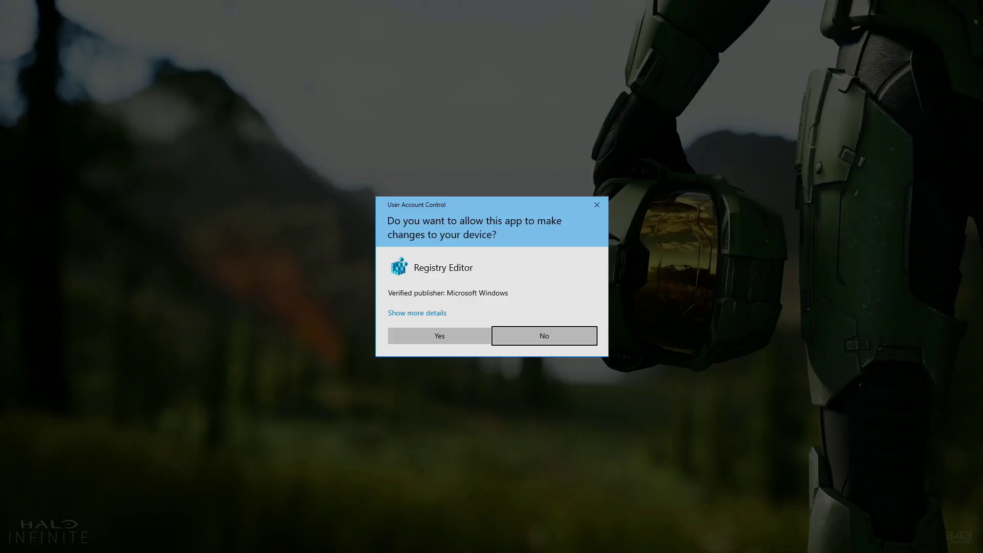
pyautogui.click(440, 336)
pyautogui.click(572, 289)
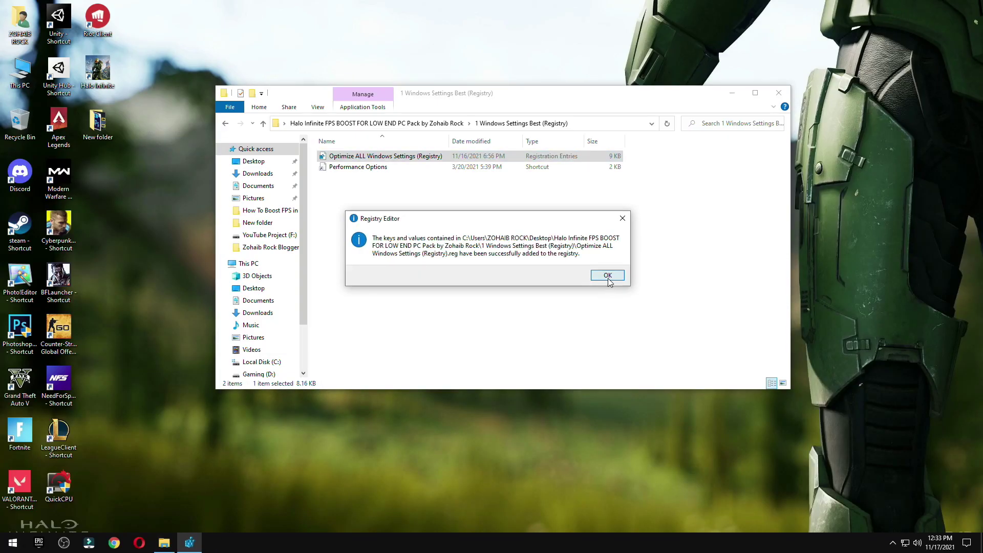
pyautogui.click(607, 275)
# - Set the visual effects in Performance Options to "Let Windows choose what's best for my computer" and apply
pyautogui.doubleClick(381, 168)
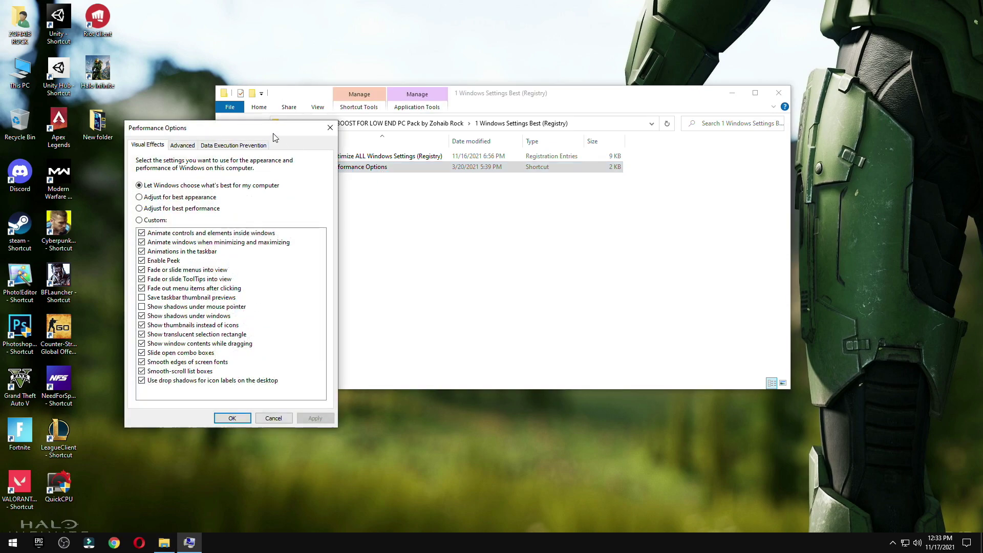
pyautogui.moveTo(274, 136); pyautogui.dragTo(418, 65)
pyautogui.click(332, 142)
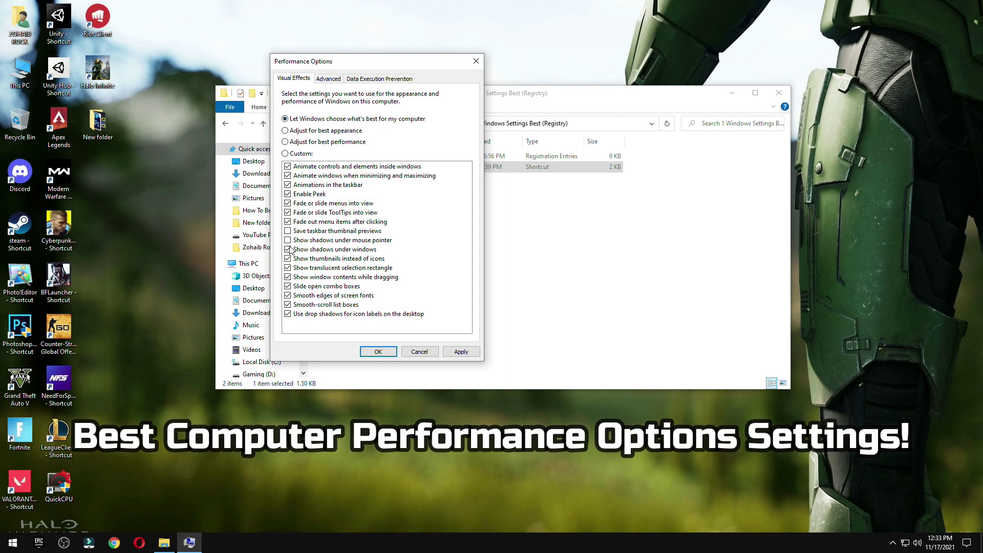
pyautogui.click(444, 349)
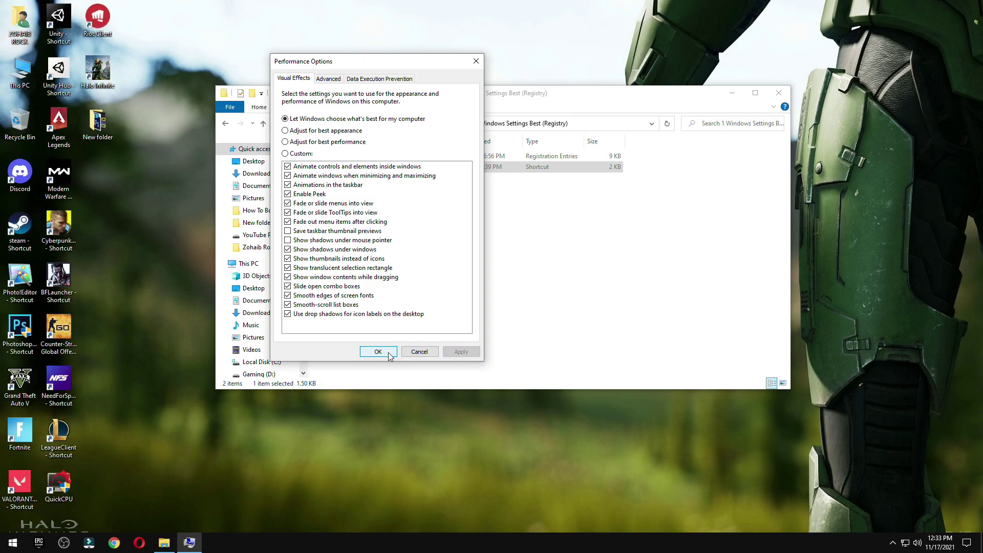
pyautogui.click(378, 351)
# - Run the prefetch, temporary files and Windows Update cache deletion scripts from the pack's "2 Cleanup" folder
pyautogui.click(226, 125)
pyautogui.click(349, 168)
pyautogui.doubleClick(344, 169)
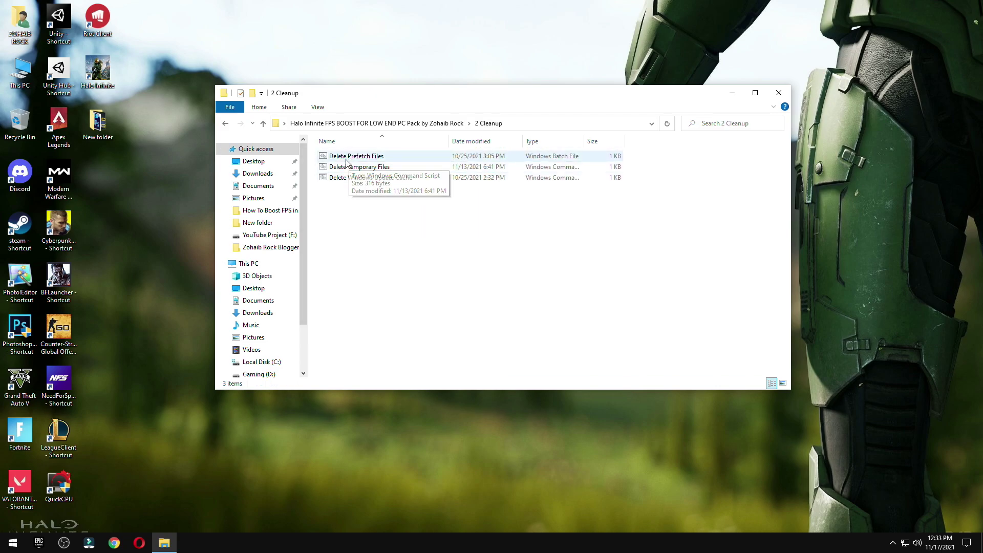
pyautogui.click(348, 159)
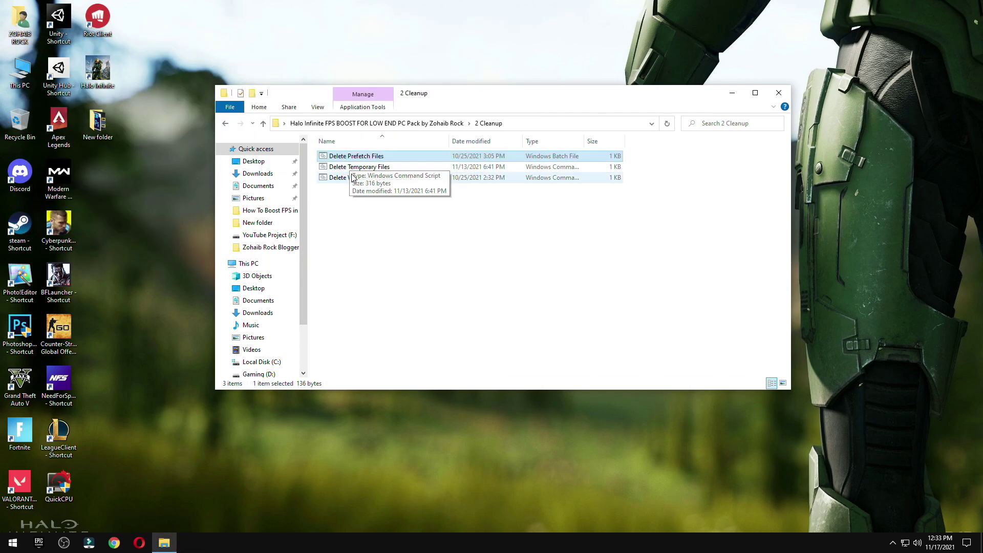
pyautogui.doubleClick(352, 168)
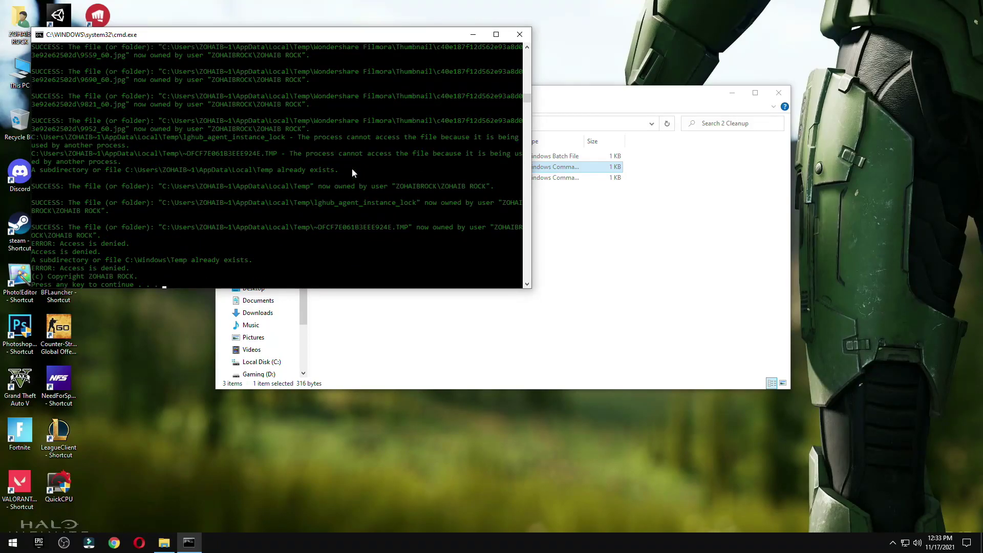
pyautogui.press('Return')
pyautogui.doubleClick(354, 177)
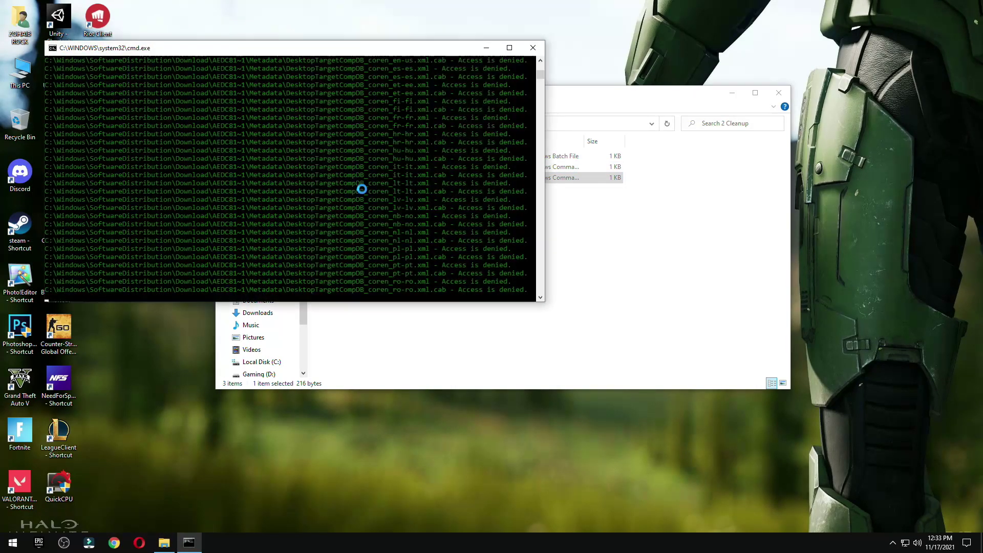
pyautogui.press('Return')
# - Open the pack's "3 GPU Best Settings" folder in a maximized window and show its contents as extra large icons
pyautogui.press('BackSpace')
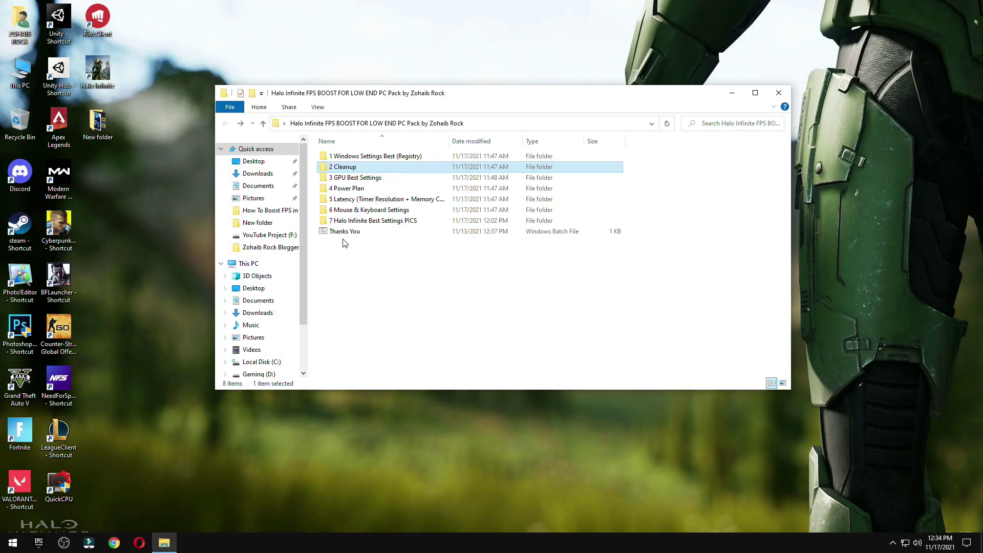
pyautogui.click(366, 180)
pyautogui.doubleClick(377, 180)
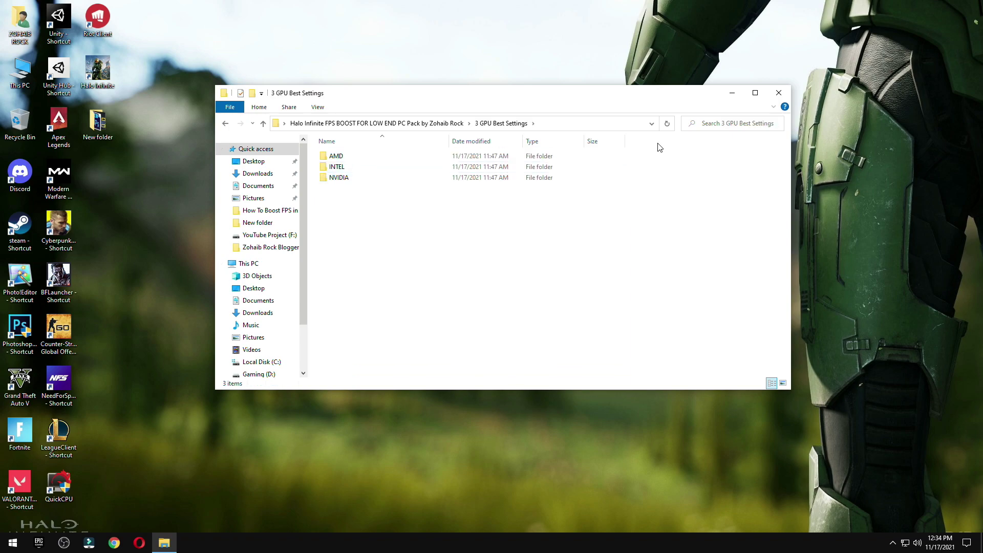
pyautogui.click(756, 94)
pyautogui.rightClick(470, 221)
pyautogui.moveTo(509, 226)
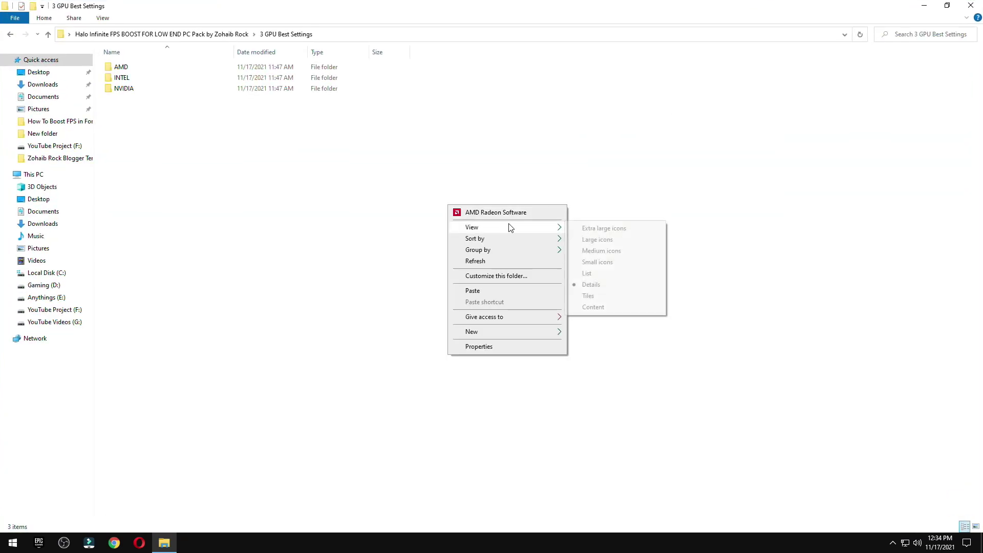
pyautogui.click(594, 239)
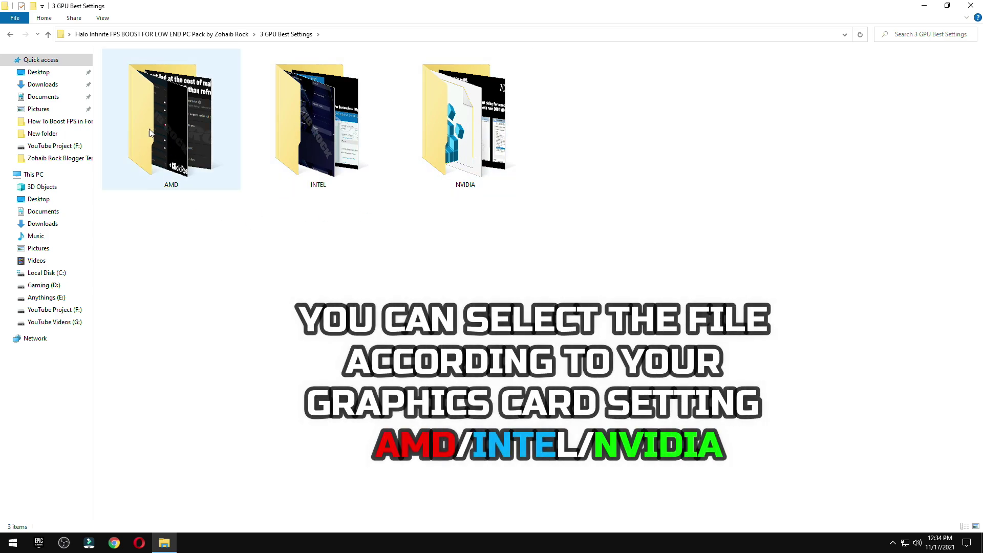
# - View the three AMD reference pictures of advanced and display settings in the AMD folder
pyautogui.doubleClick(154, 153)
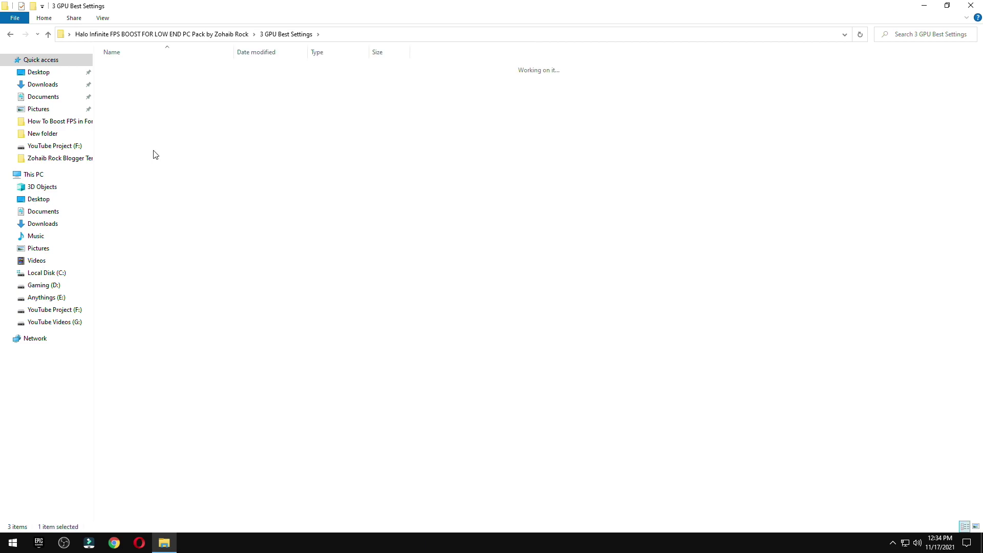
pyautogui.doubleClick(128, 85)
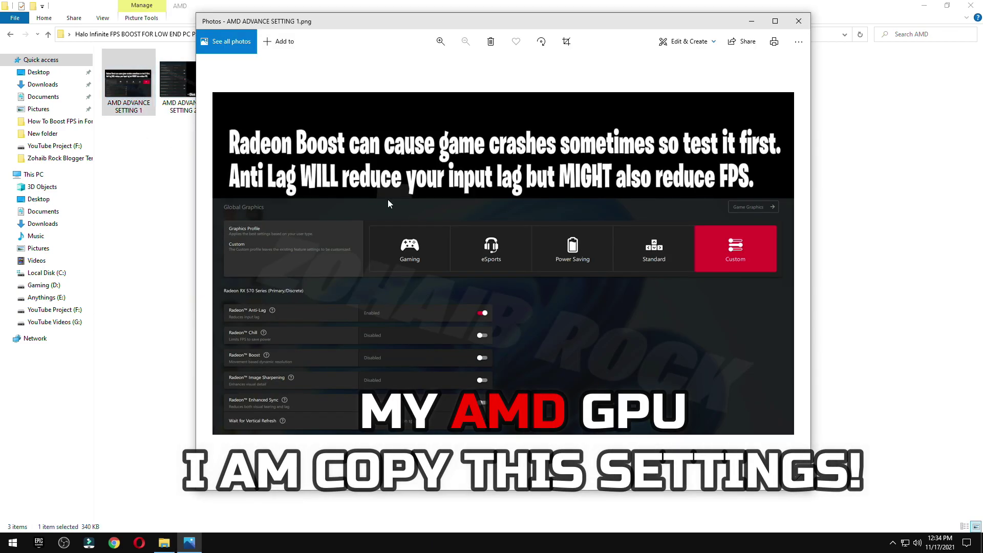
pyautogui.press('Right')
pyautogui.press('Right')
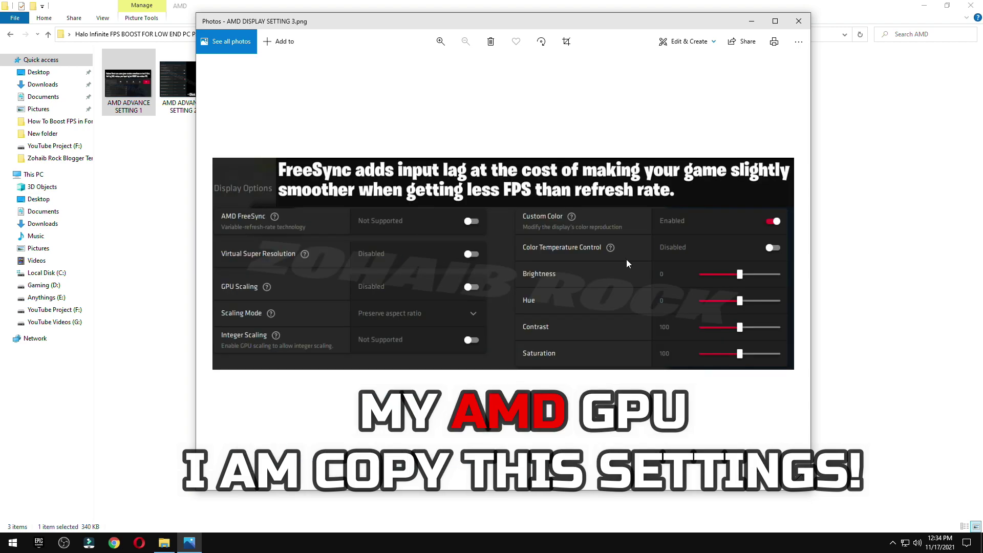
pyautogui.click(798, 21)
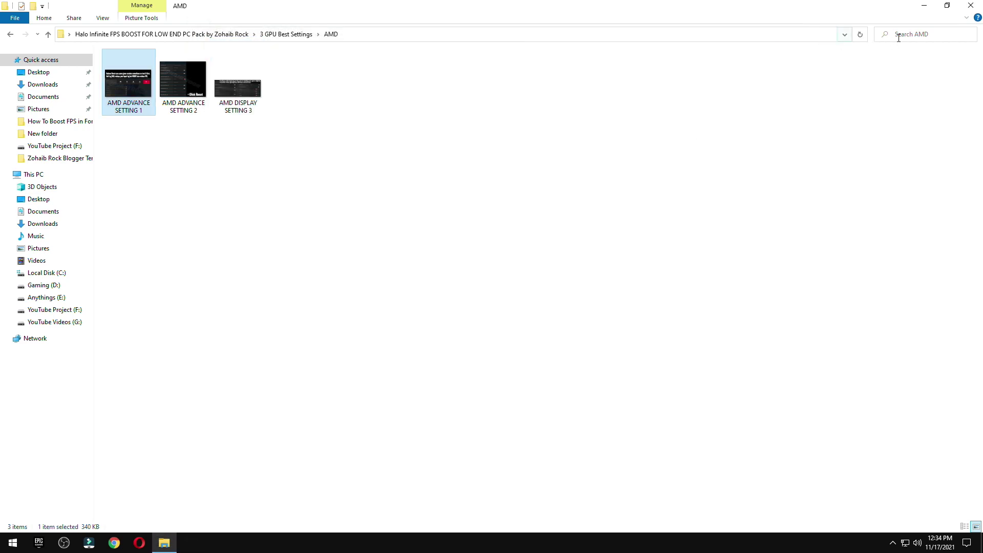
# - Restore the folder window's size and open the graphics settings in AMD Radeon Software
pyautogui.click(946, 12)
pyautogui.rightClick(573, 39)
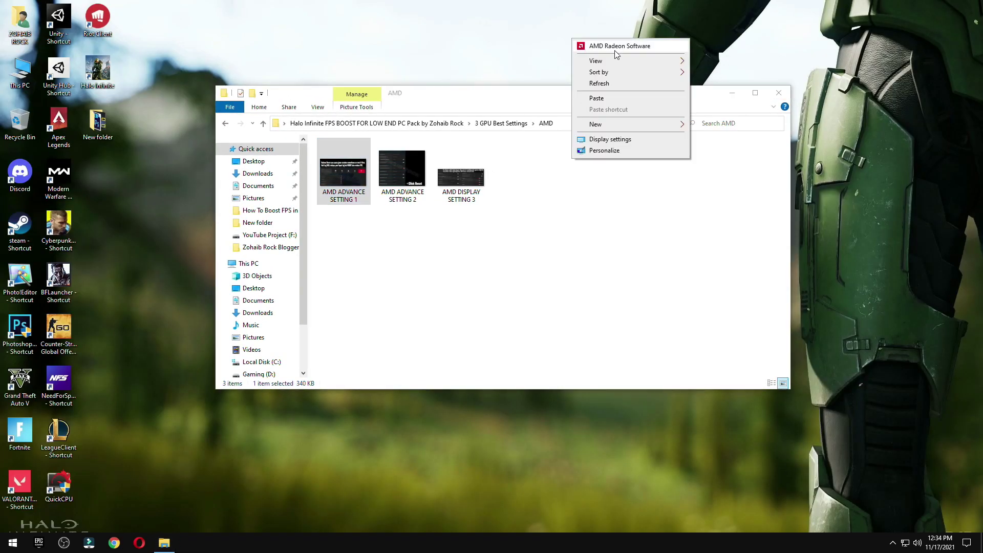
pyautogui.click(613, 47)
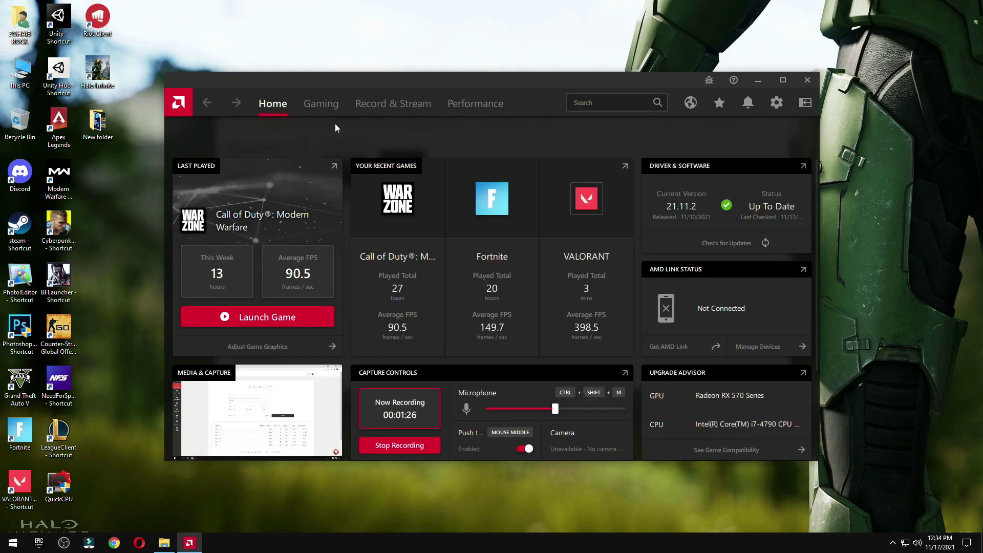
pyautogui.click(317, 113)
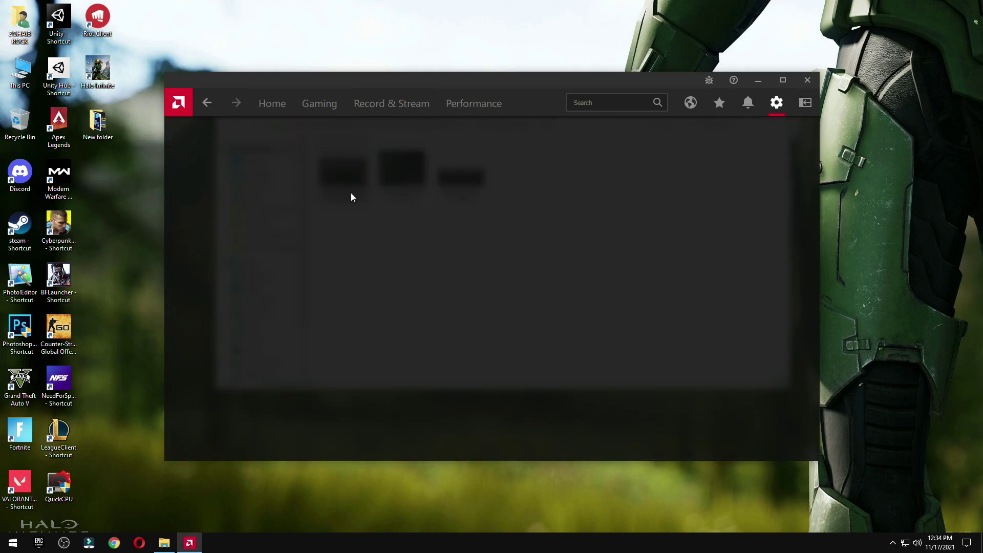
# - Close the AMD picture folder and examine the Radeon RX 570 graphics settings, including the Advanced options
pyautogui.scroll(-2, 252, 298)
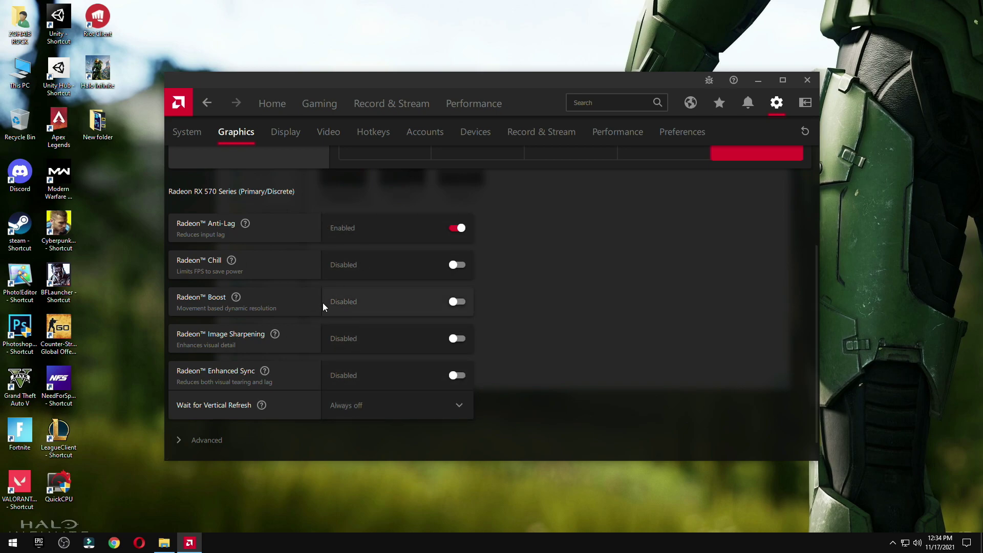
pyautogui.click(165, 543)
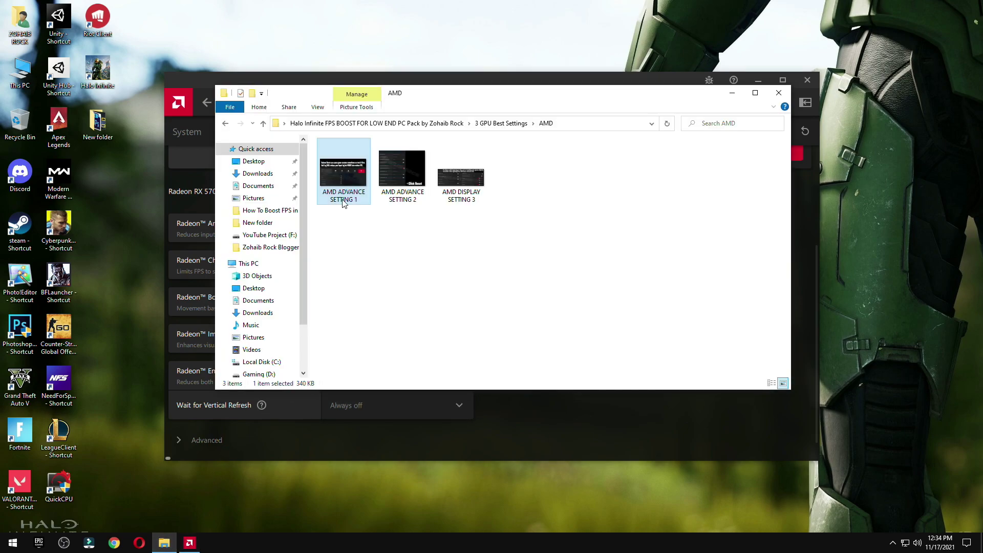
pyautogui.click(777, 96)
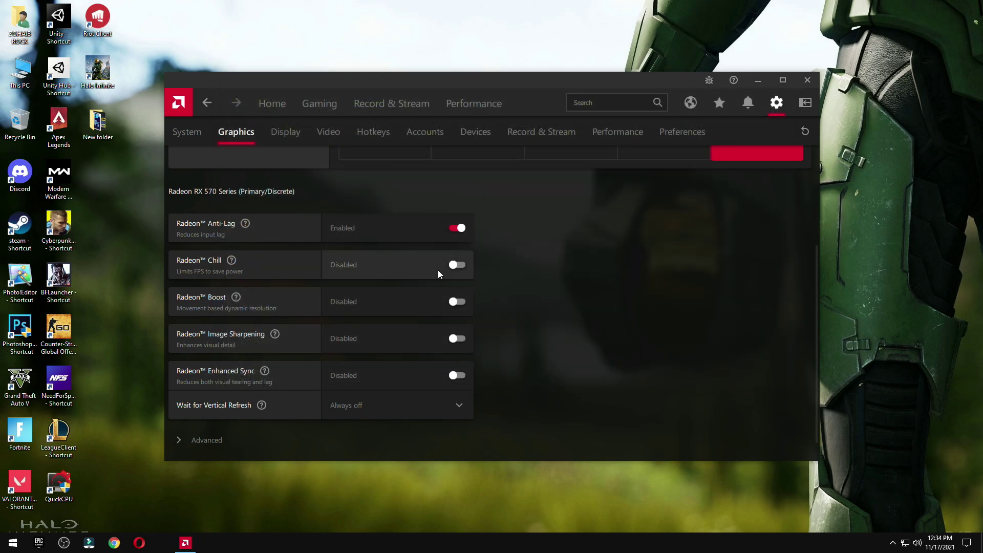
pyautogui.click(209, 439)
pyautogui.scroll(-4, 333, 342)
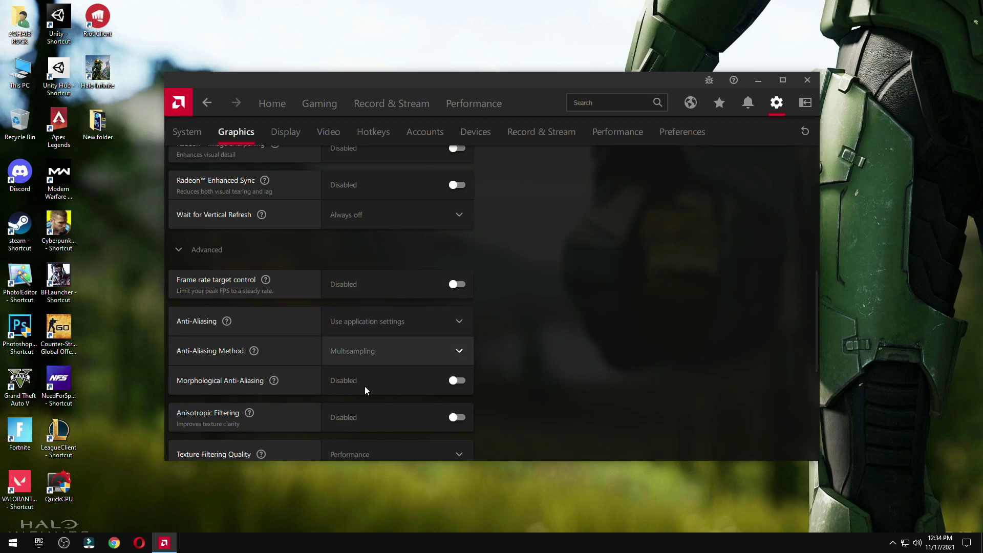
pyautogui.scroll(-3, 362, 358)
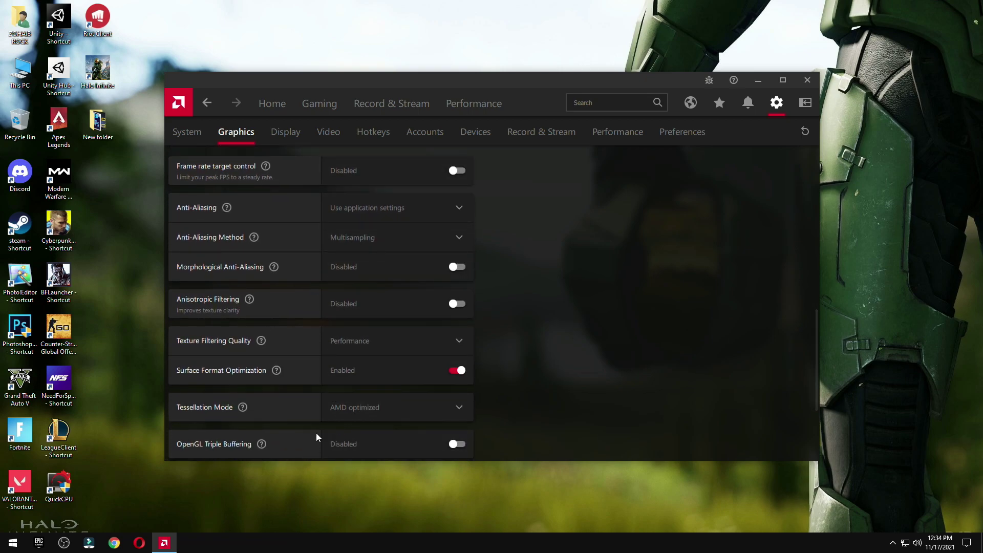
pyautogui.scroll(-2, 346, 446)
pyautogui.scroll(-2, 363, 394)
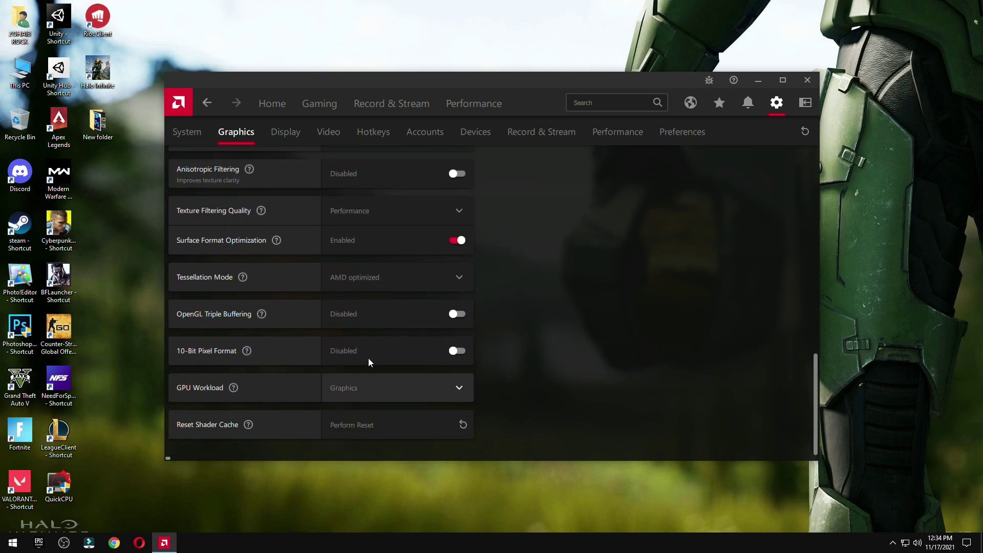
pyautogui.scroll(4, 360, 404)
pyautogui.scroll(8, 360, 404)
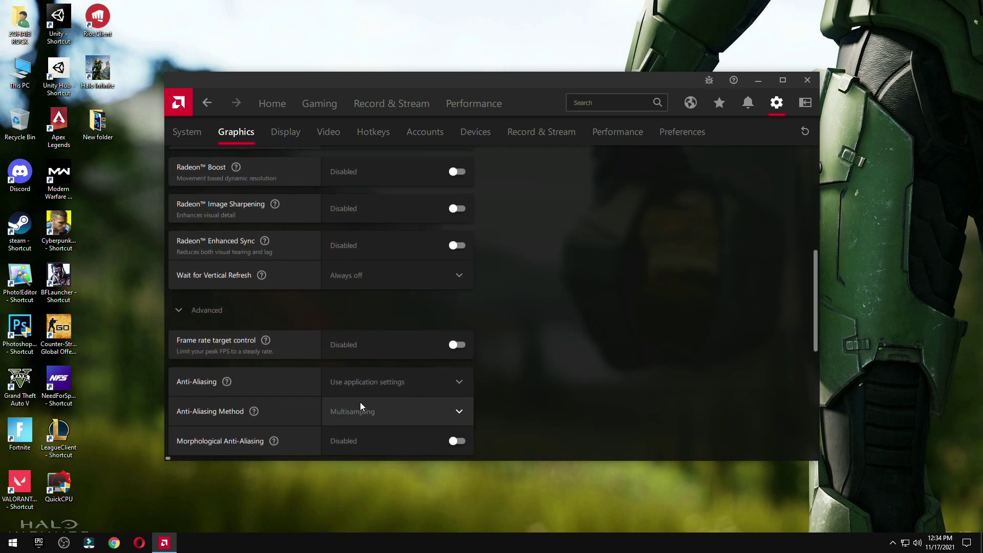
# - Set Scaling Mode to Full panel in the Radeon display settings, then close AMD Radeon Software
pyautogui.scroll(2, 364, 399)
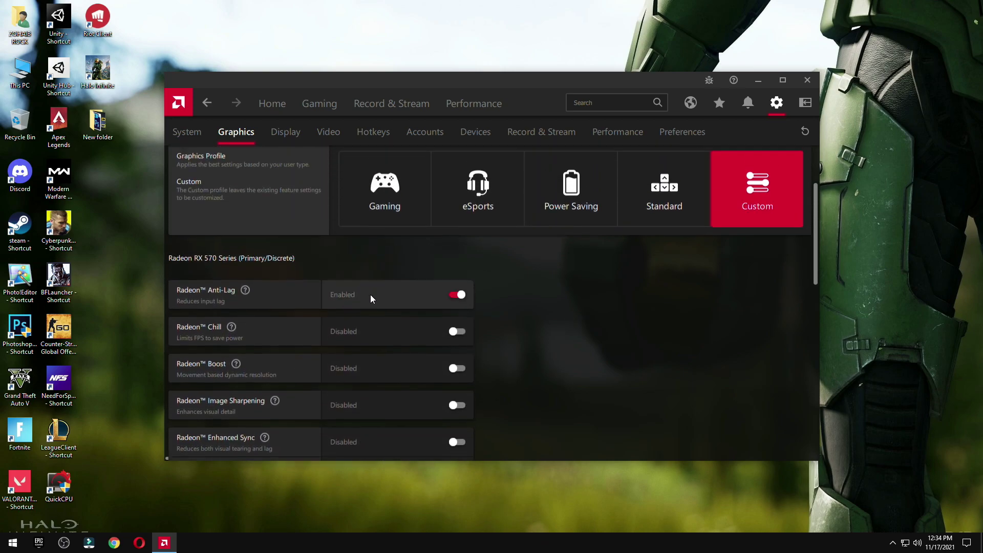
pyautogui.click(284, 132)
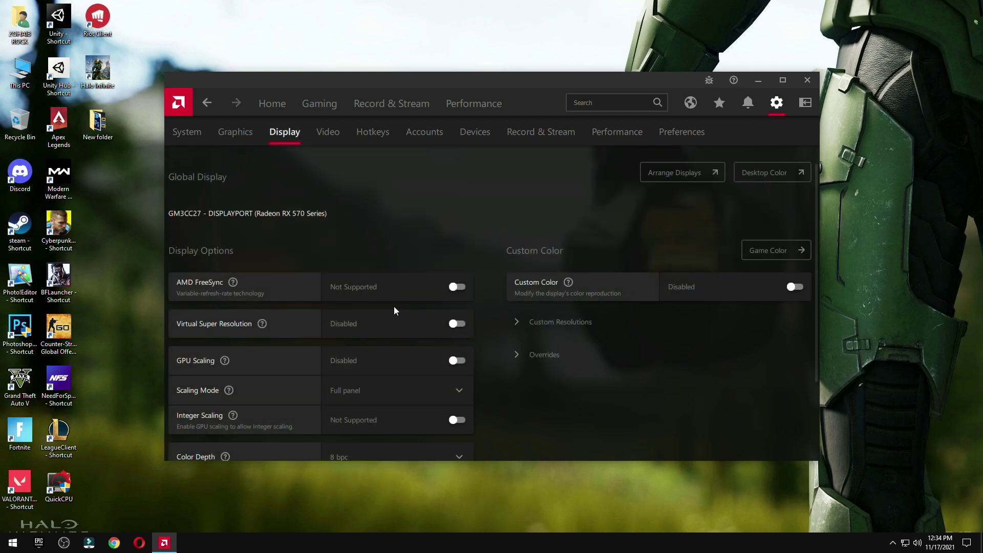
pyautogui.scroll(-2, 394, 292)
pyautogui.click(360, 330)
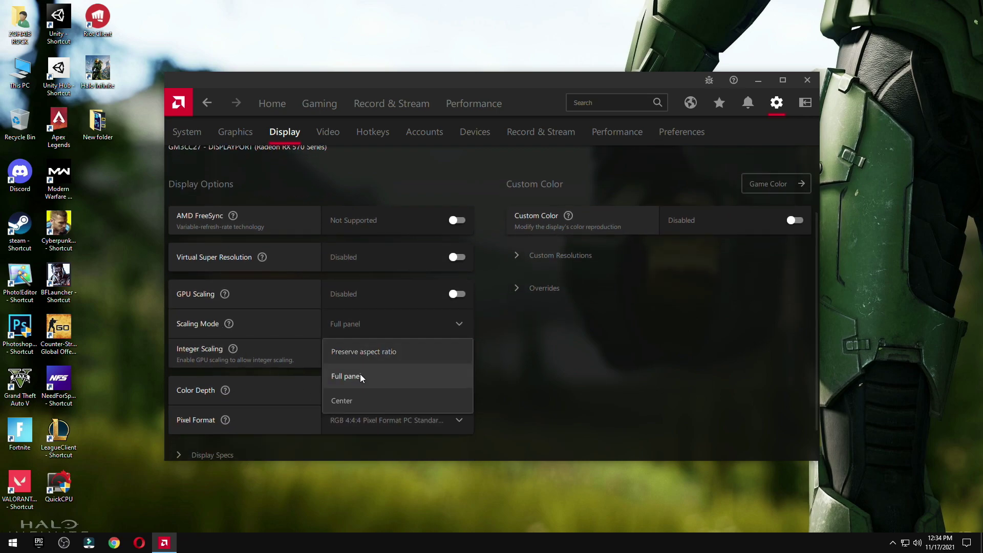
pyautogui.click(358, 375)
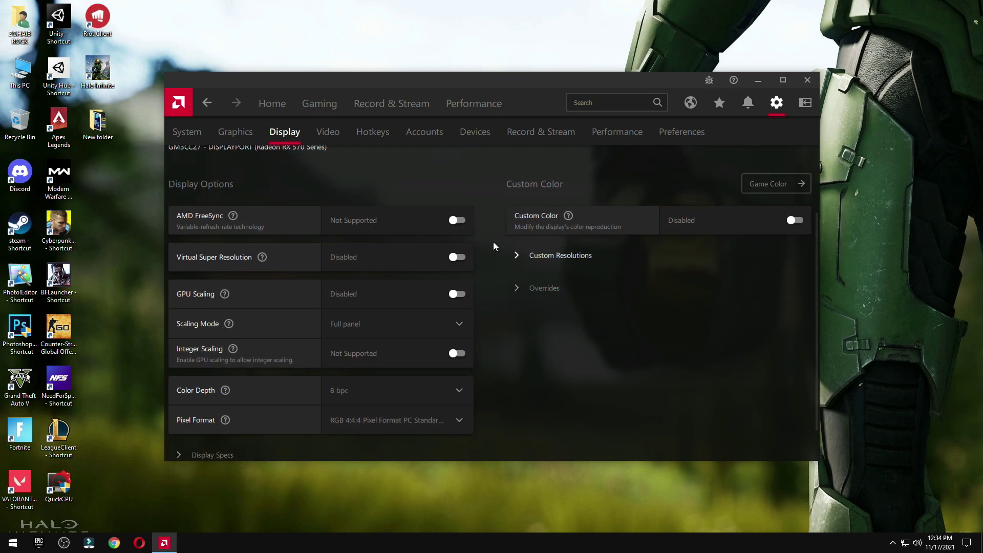
pyautogui.click(807, 79)
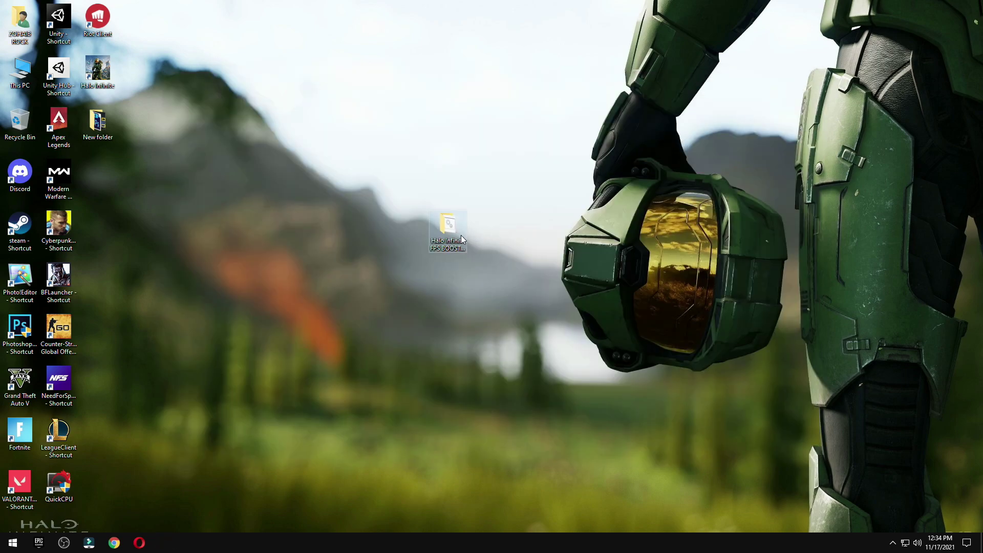
# - Open the Quick-CPU-4.0.0.0 folder inside the tweak pack's "4 Power Plan" folder
pyautogui.doubleClick(457, 238)
pyautogui.click(369, 190)
pyautogui.doubleClick(369, 190)
pyautogui.doubleClick(350, 156)
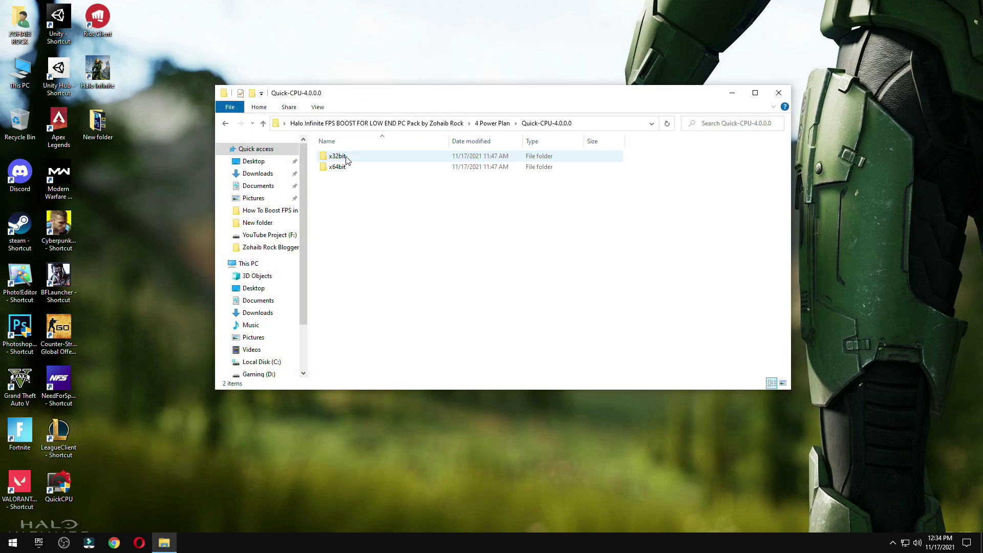
# - Open this PC's properties and check the system type under Device specifications
pyautogui.rightClick(18, 68)
pyautogui.click(101, 193)
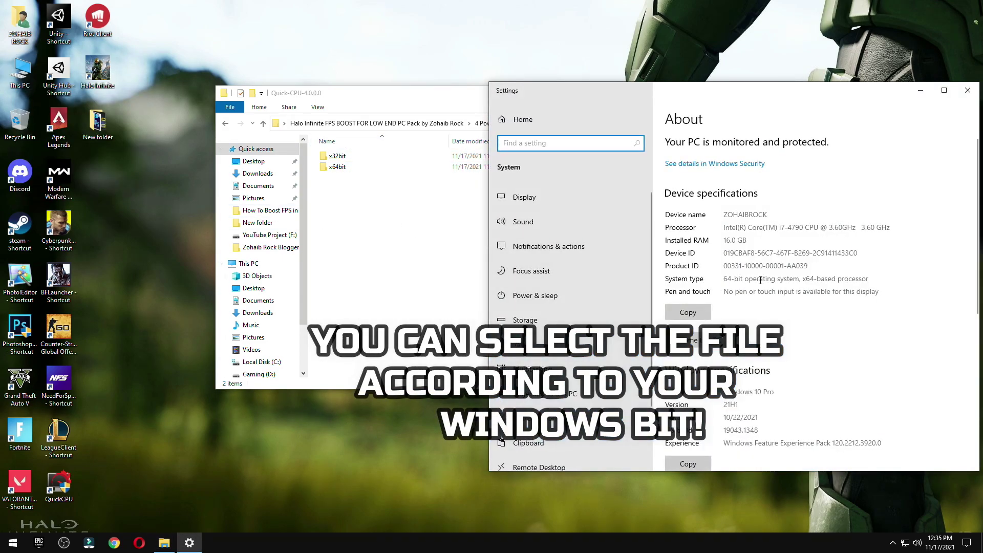
pyautogui.moveTo(800, 280); pyautogui.dragTo(723, 280)
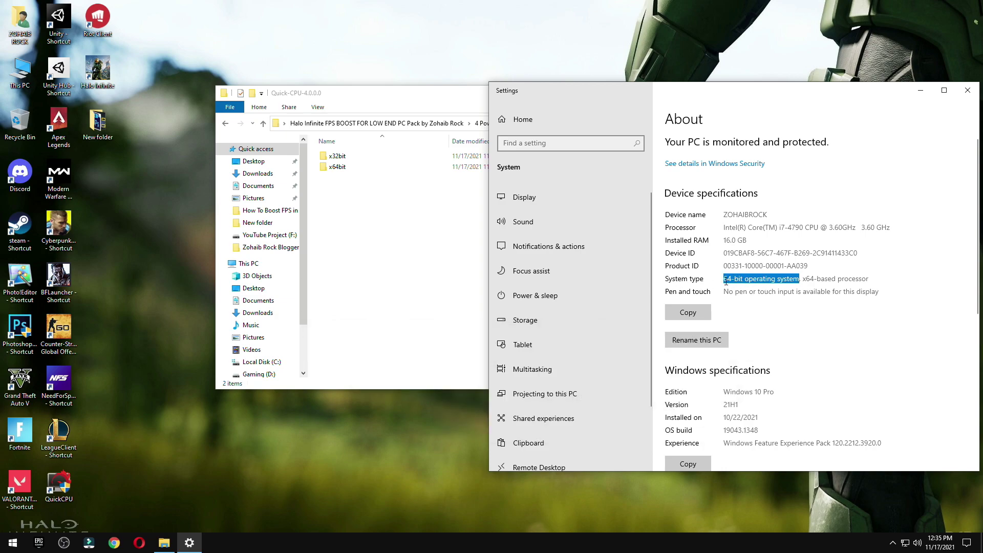
# - Launch the QuickCpuSetup-4.0.0.0-x64 installer from the x64bit folder and close the Windows Settings window
pyautogui.doubleClick(334, 168)
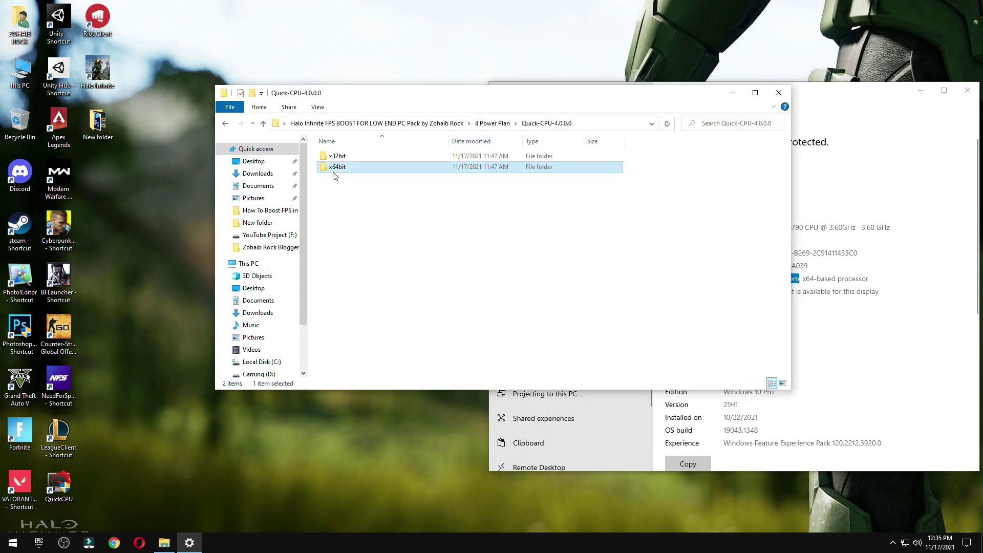
pyautogui.doubleClick(340, 156)
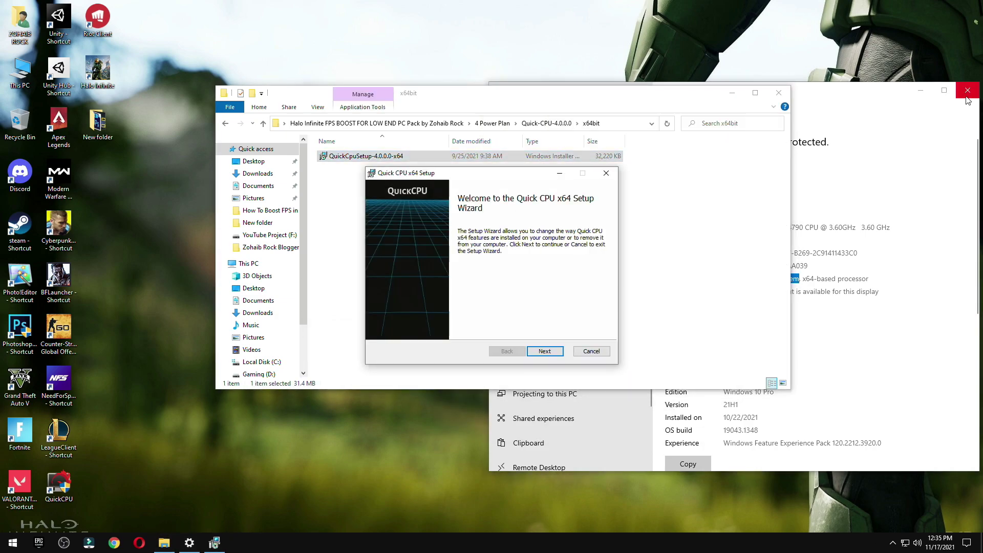
pyautogui.click(968, 90)
# - Repair the Quick CPU x64 installation through the setup wizard, finish it and close the folder window
pyautogui.click(544, 350)
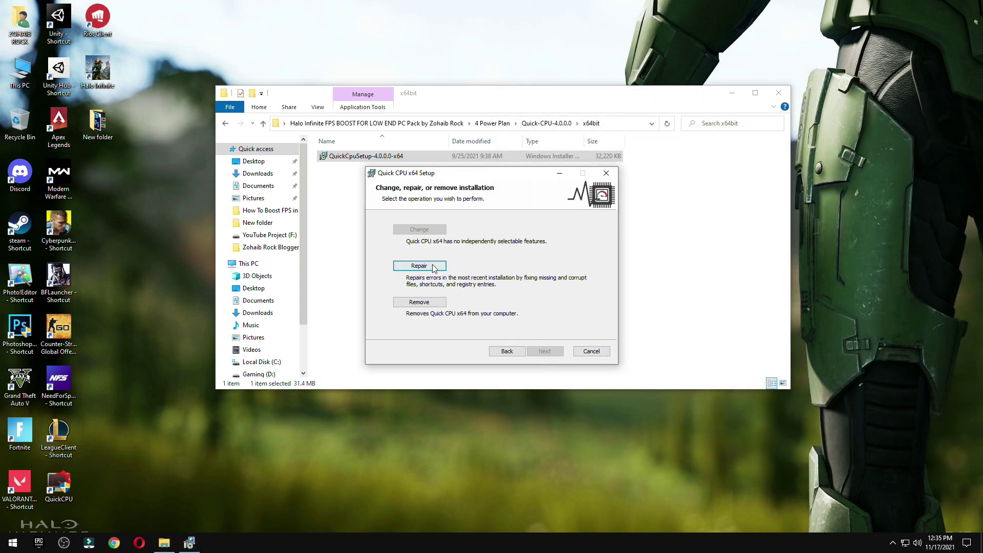
pyautogui.click(433, 267)
pyautogui.click(557, 349)
pyautogui.click(470, 338)
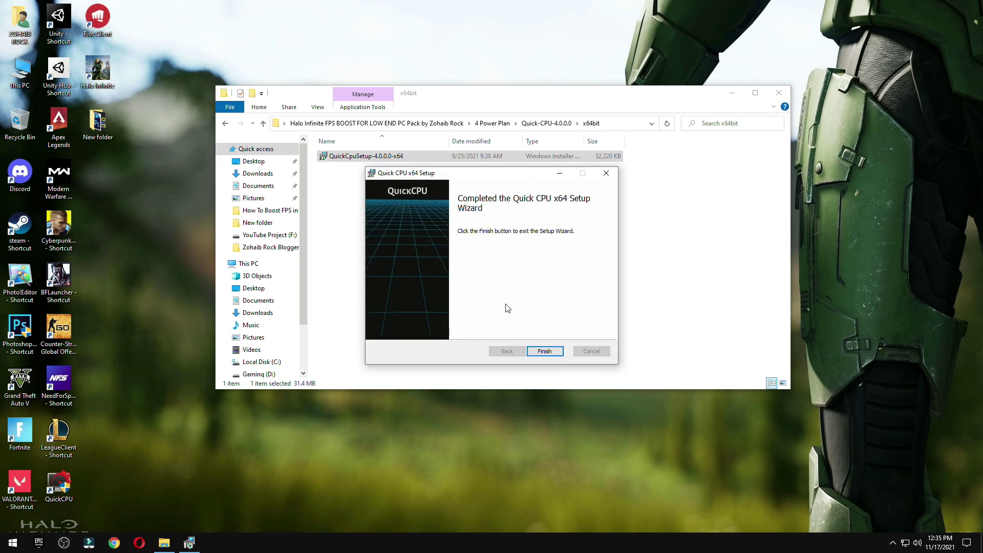
pyautogui.click(553, 354)
pyautogui.click(778, 92)
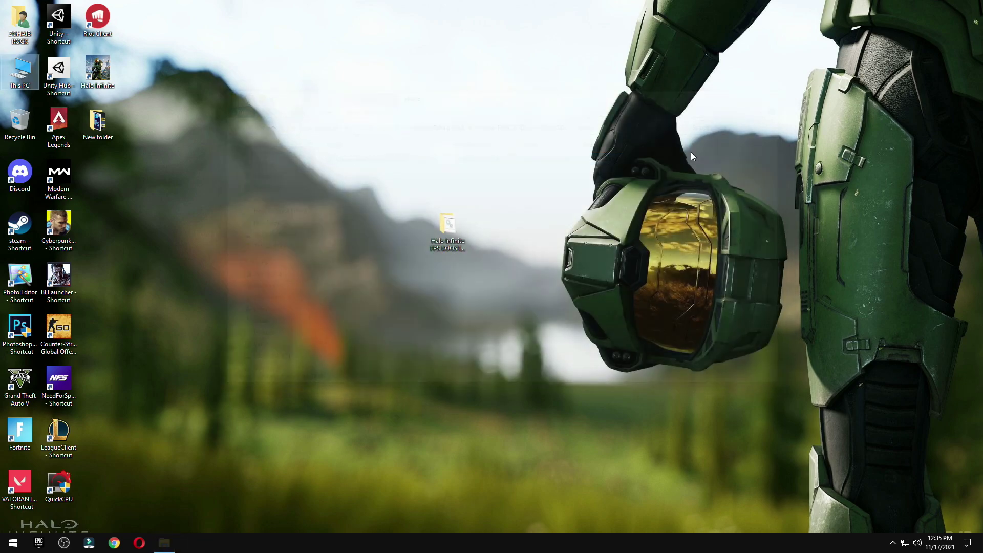
# - Launch QuickCPU from the desktop and allow it to make changes to the device
pyautogui.doubleClick(48, 488)
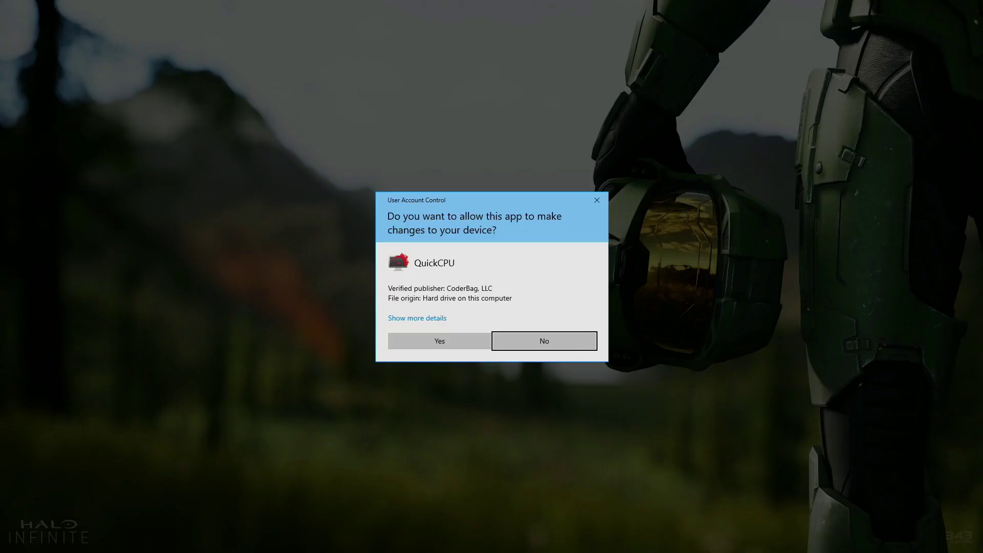
pyautogui.click(451, 340)
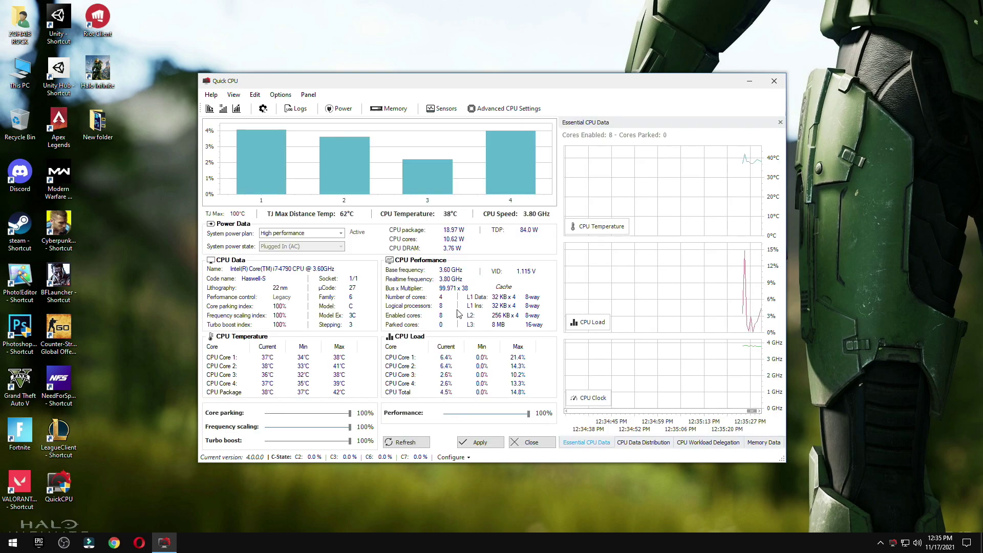
pyautogui.press('Return')
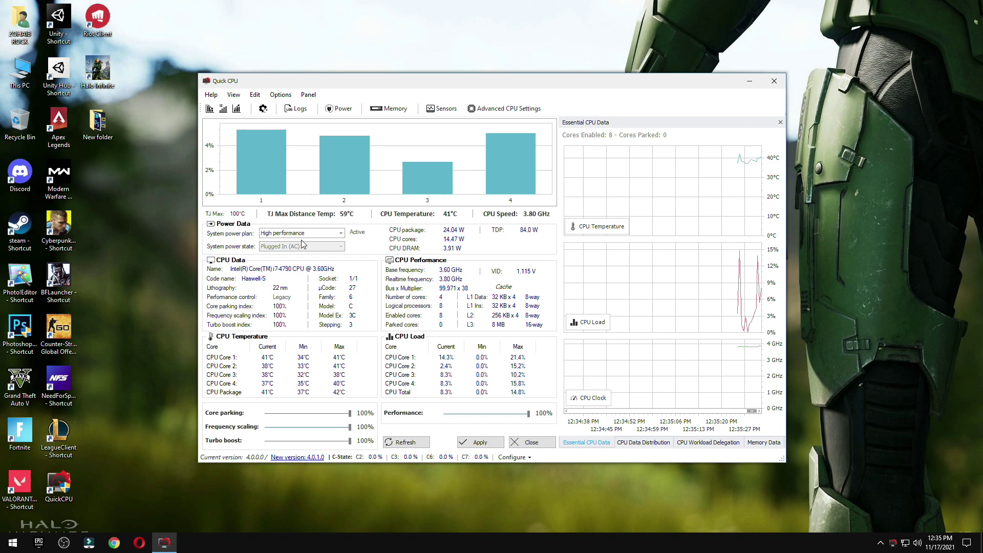
# - Choose the High performance power plan, keep core parking, frequency scaling and turbo boost at 100%, and apply the changes
pyautogui.click(301, 234)
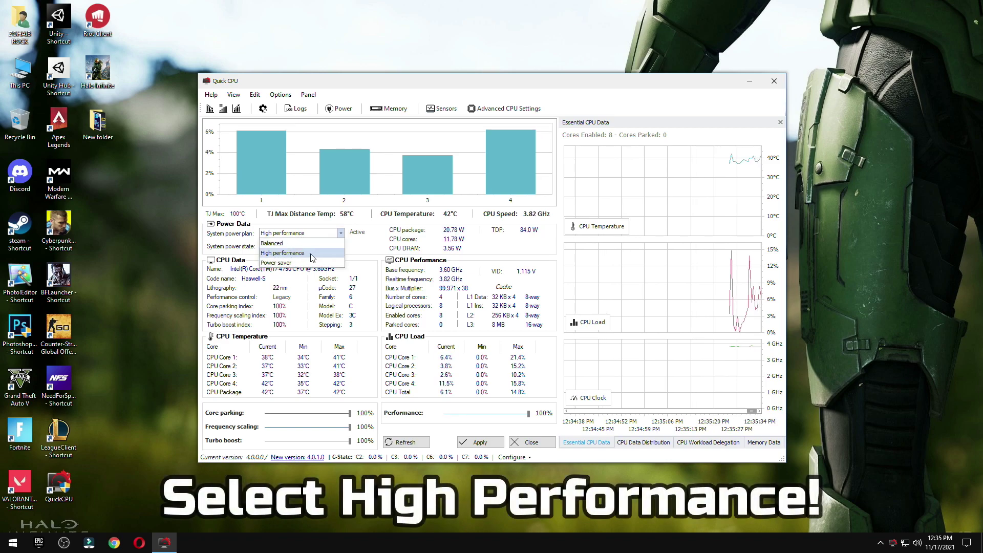
pyautogui.click(300, 253)
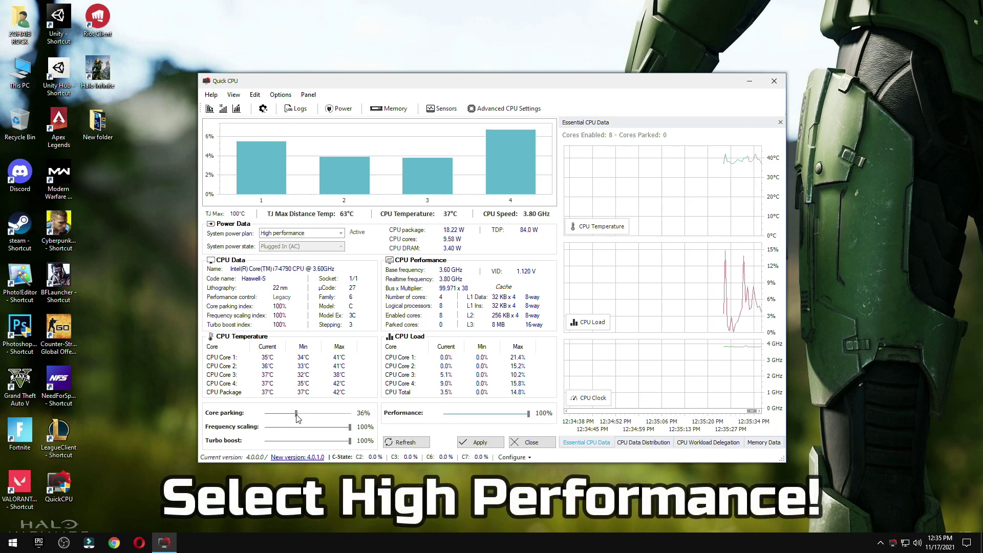
pyautogui.moveTo(350, 441); pyautogui.dragTo(473, 429)
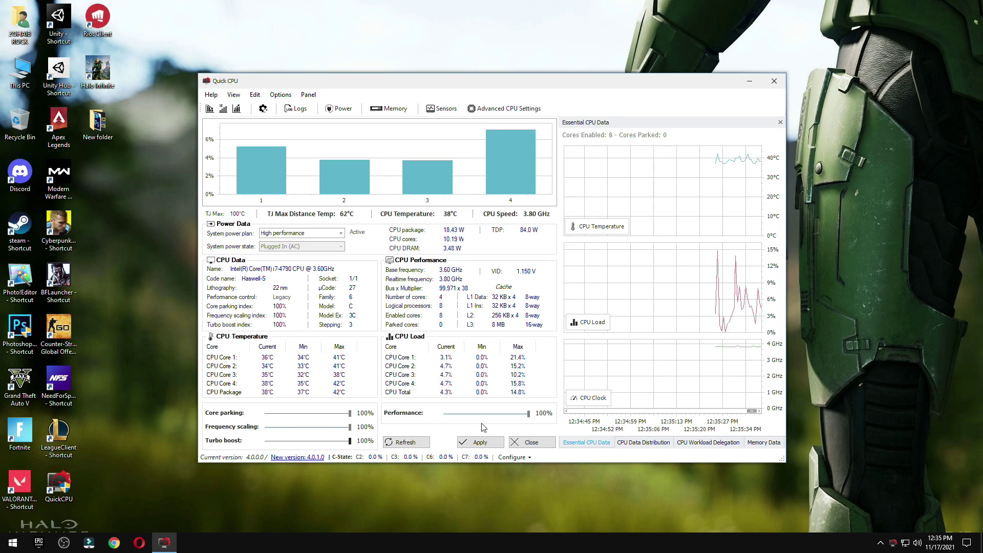
pyautogui.click(479, 442)
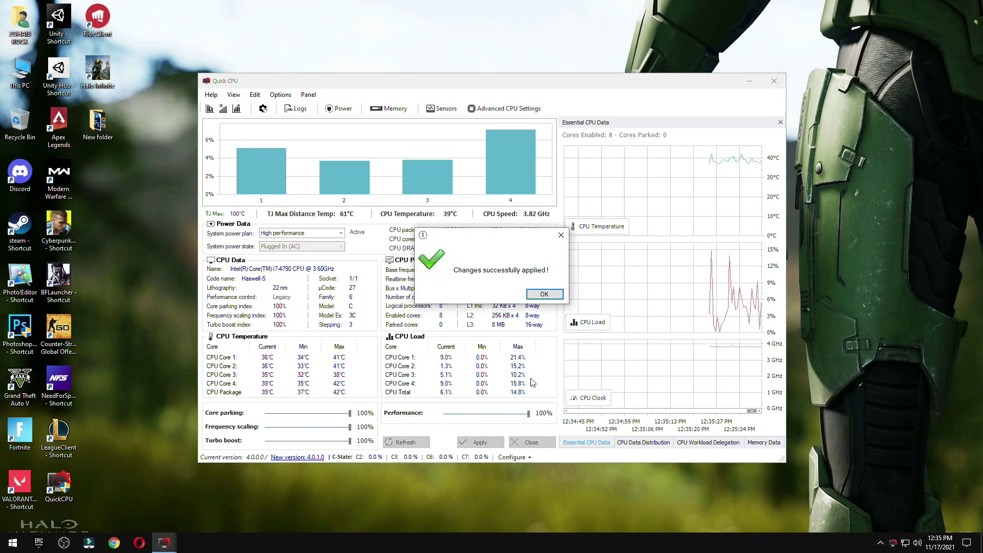
pyautogui.click(544, 294)
# - Search Windows for the power plan options and open the High performance plan's advanced power settings
pyautogui.click(12, 542)
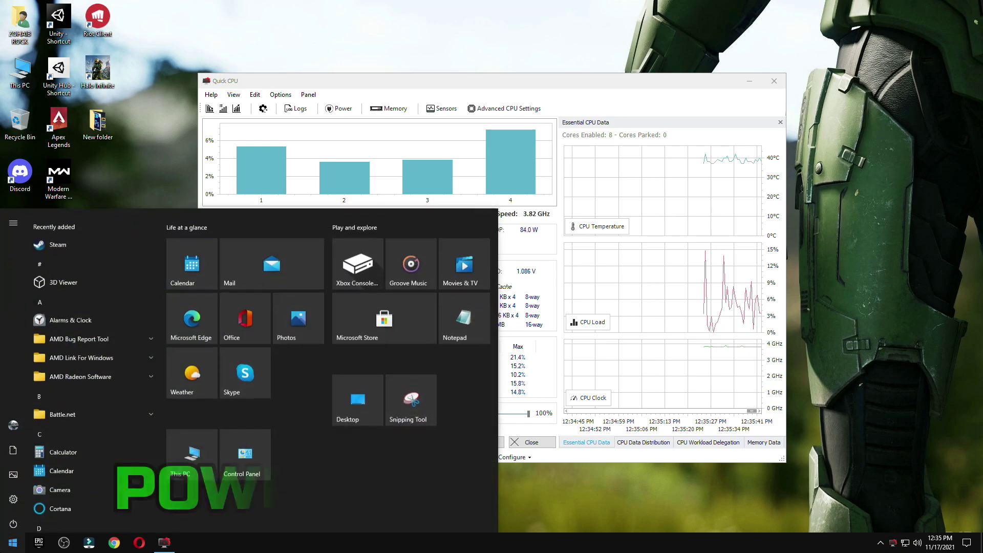
pyautogui.write('power')
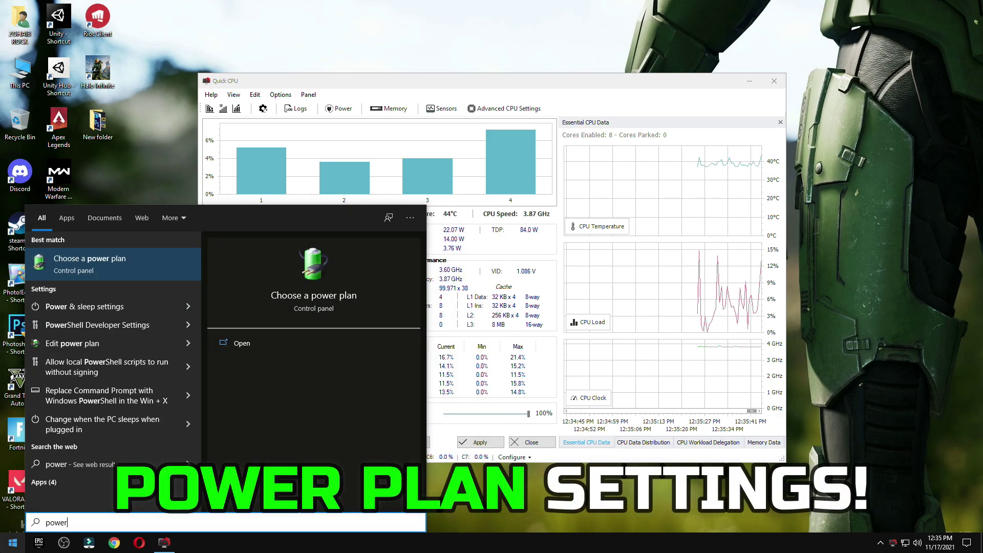
pyautogui.click(97, 268)
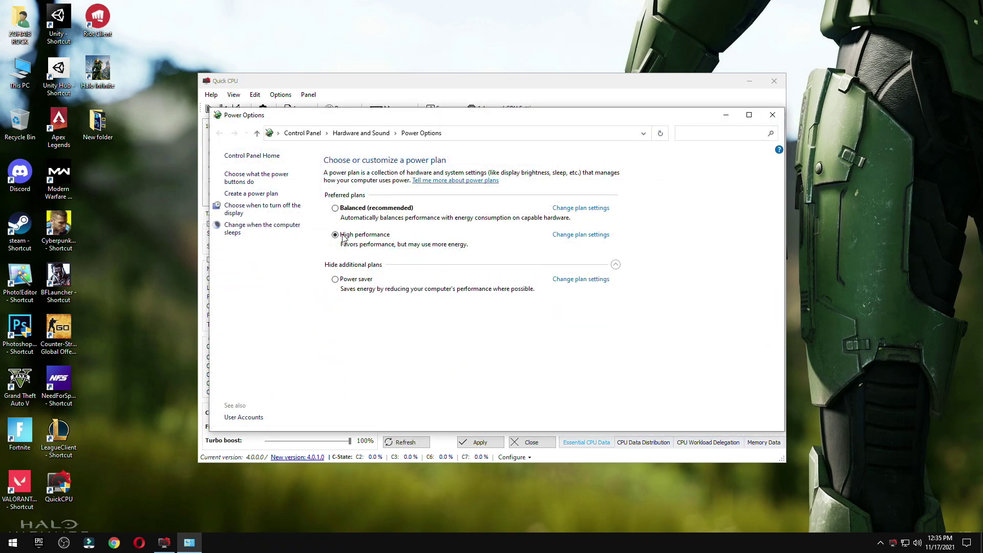
pyautogui.click(580, 236)
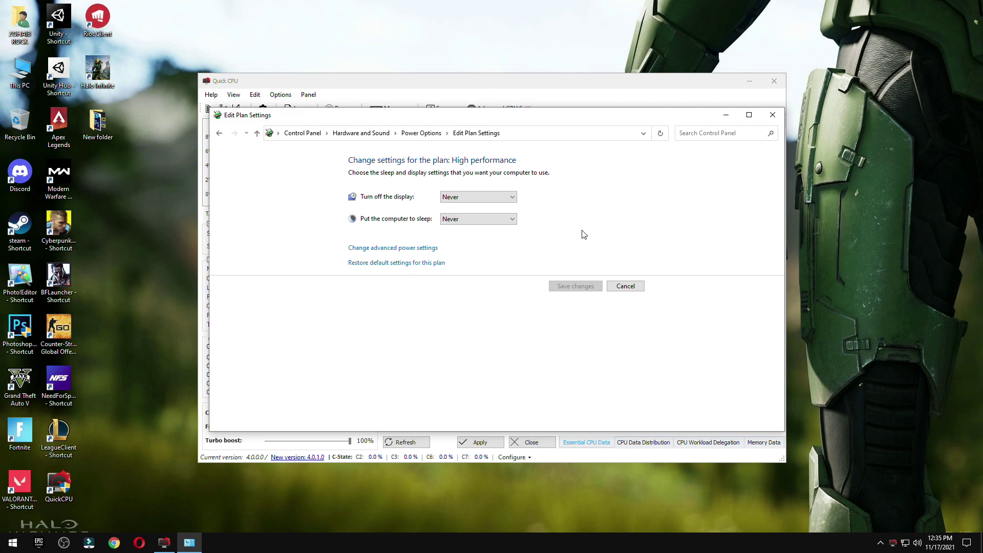
pyautogui.click(377, 249)
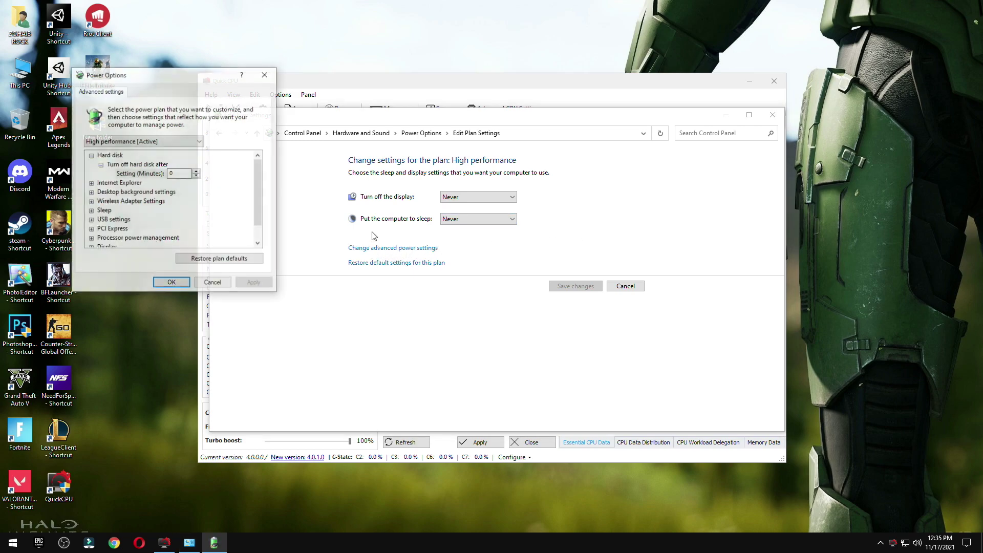
# - Check the "Turn off hard disk after" setting under Hard disk in the advanced power settings
pyautogui.click(91, 156)
pyautogui.click(91, 155)
pyautogui.click(100, 165)
pyautogui.click(101, 164)
pyautogui.click(182, 174)
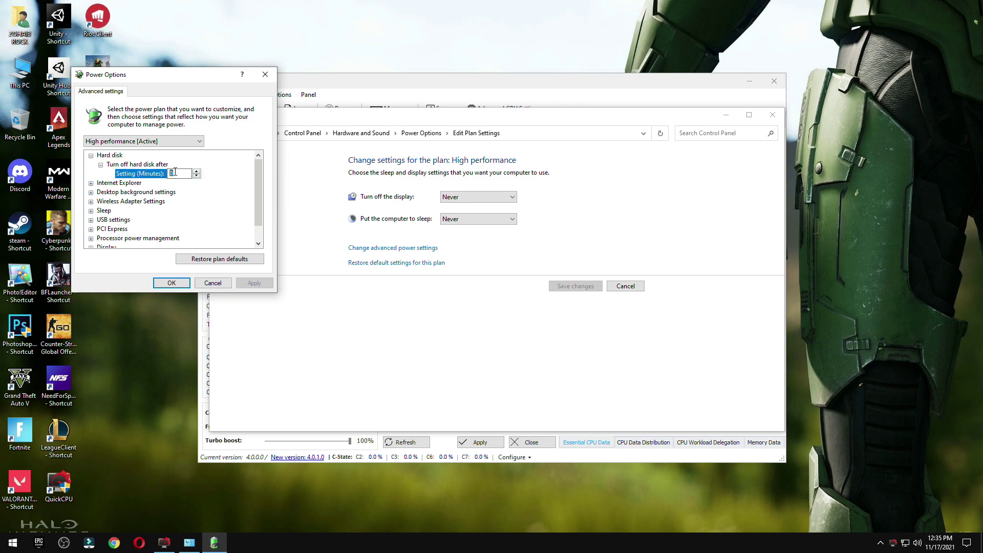
# - Set the Power Saving Mode under Wireless Adapter Settings to Maximum Performance
pyautogui.click(120, 203)
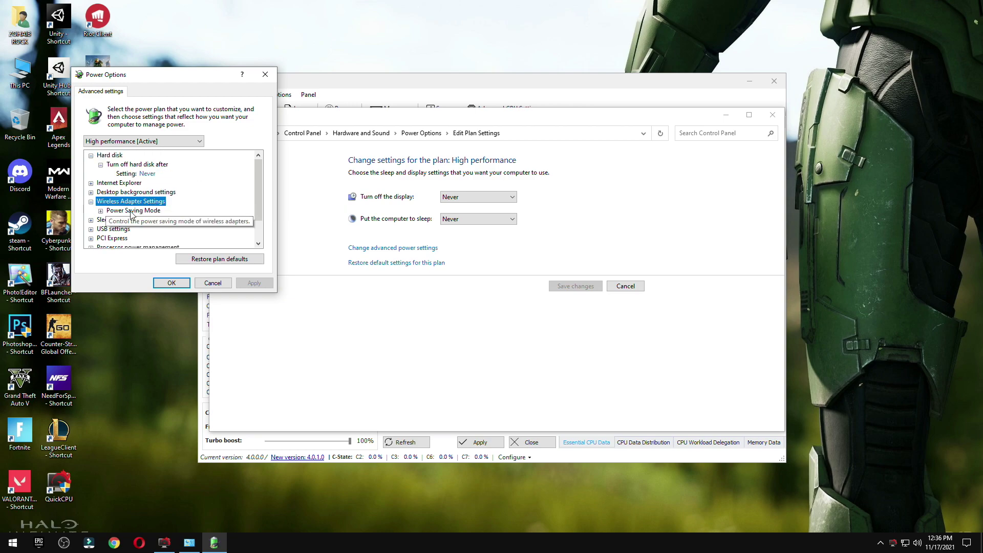
pyautogui.click(169, 219)
pyautogui.click(167, 220)
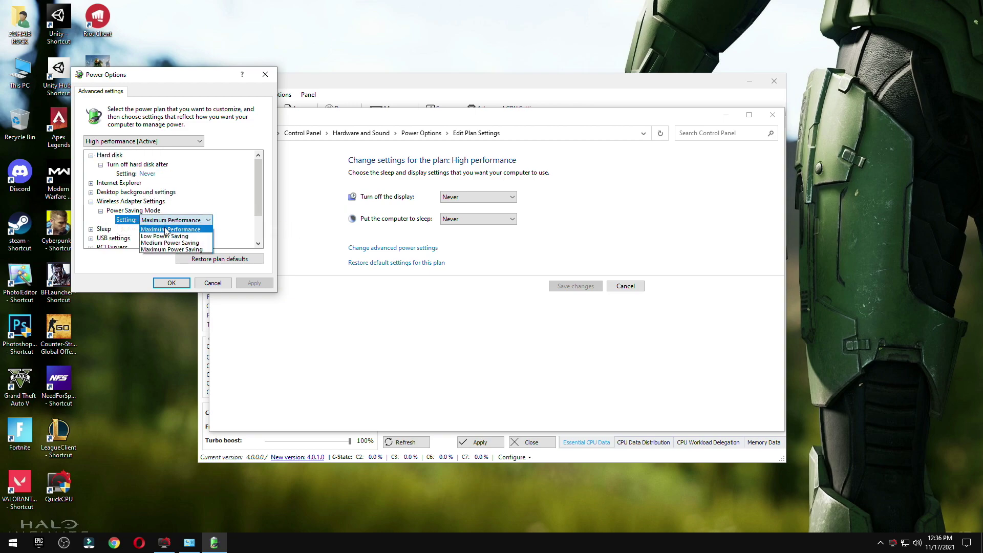
# - Expand Processor power management and check the minimum processor state, system cooling policy and maximum processor state
pyautogui.scroll(-2, 259, 208)
pyautogui.click(123, 220)
pyautogui.click(90, 221)
pyautogui.click(101, 220)
pyautogui.click(101, 238)
pyautogui.scroll(-1, 131, 223)
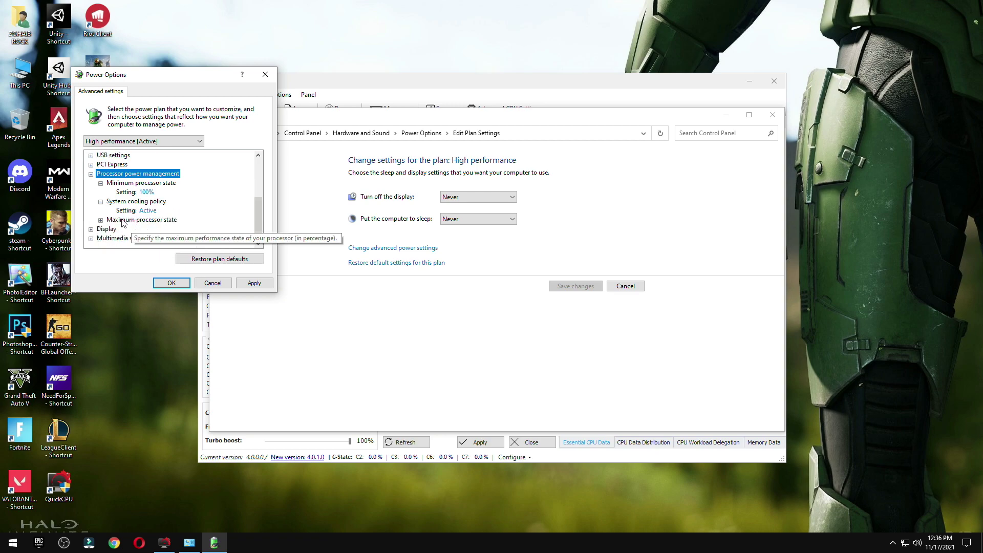
pyautogui.click(101, 220)
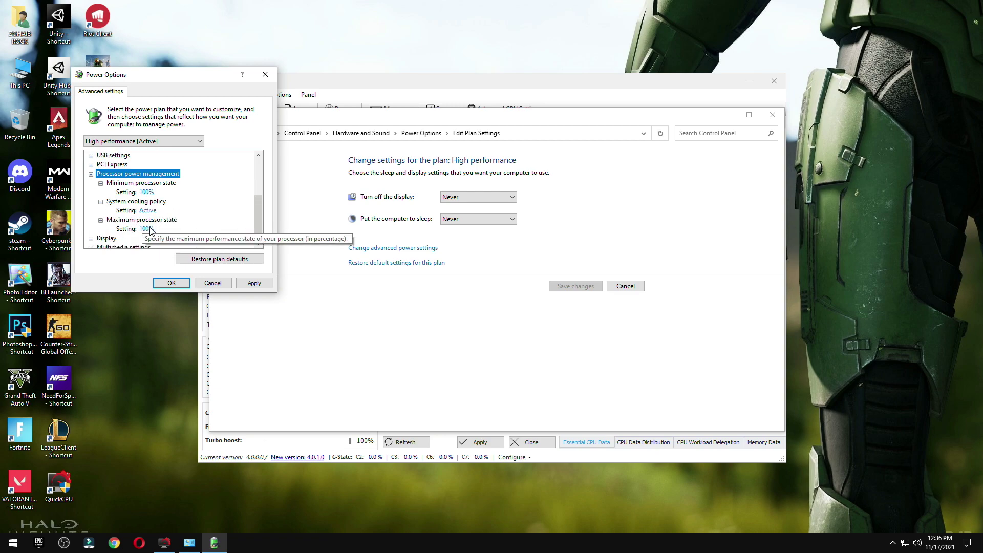
# - Confirm the advanced power settings and close the Power Options and Quick CPU windows
pyautogui.click(174, 283)
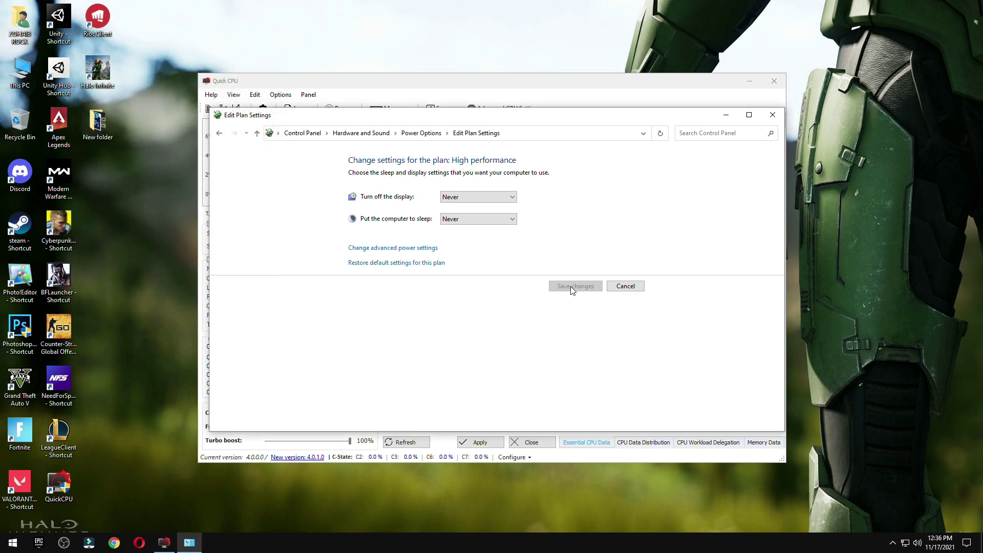
pyautogui.click(772, 116)
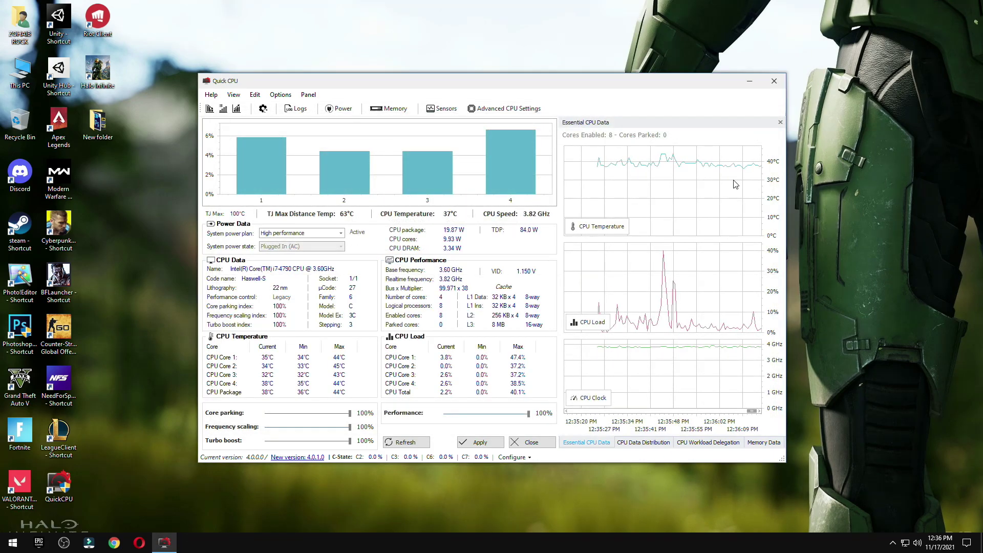
pyautogui.click(773, 81)
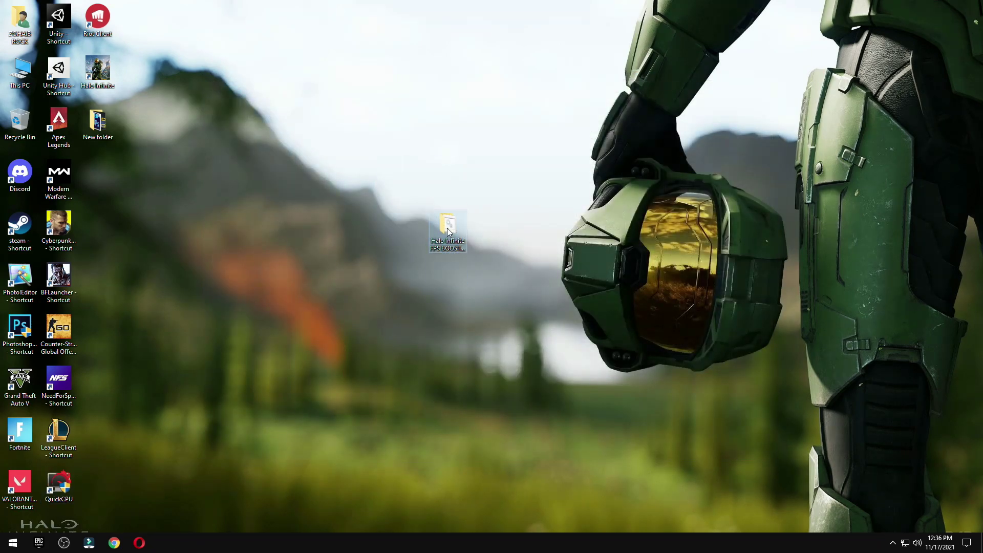
# - Open the tweak pack's "5 Latency (Timer Resolution + Memory Cleaning)" folder and launch Timer Resolution
pyautogui.doubleClick(447, 228)
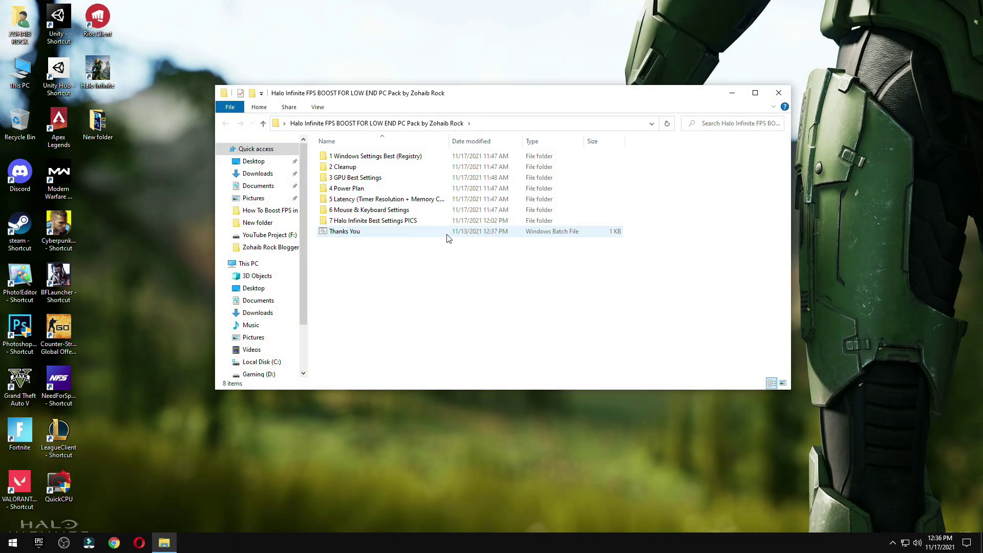
pyautogui.doubleClick(367, 201)
pyautogui.doubleClick(358, 169)
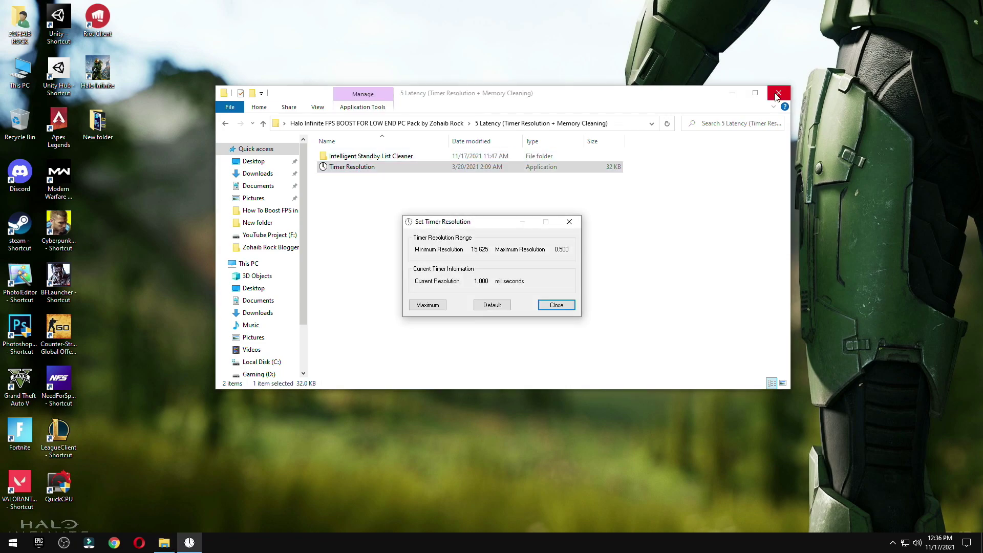
# - Close the latency folder, set the timer resolution to Maximum and keep the Set Timer Resolution window running minimized
pyautogui.click(779, 92)
pyautogui.moveTo(504, 222); pyautogui.dragTo(479, 200)
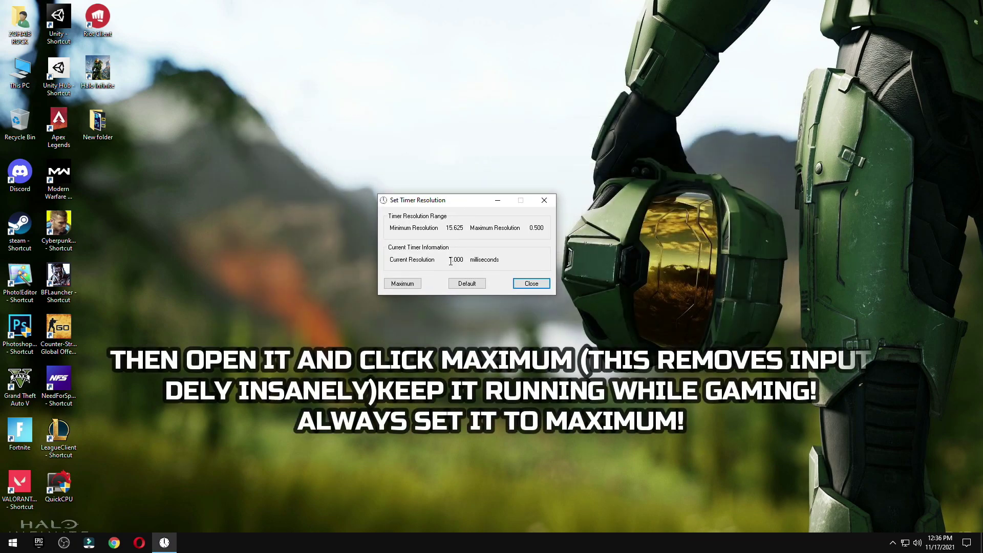
pyautogui.click(469, 286)
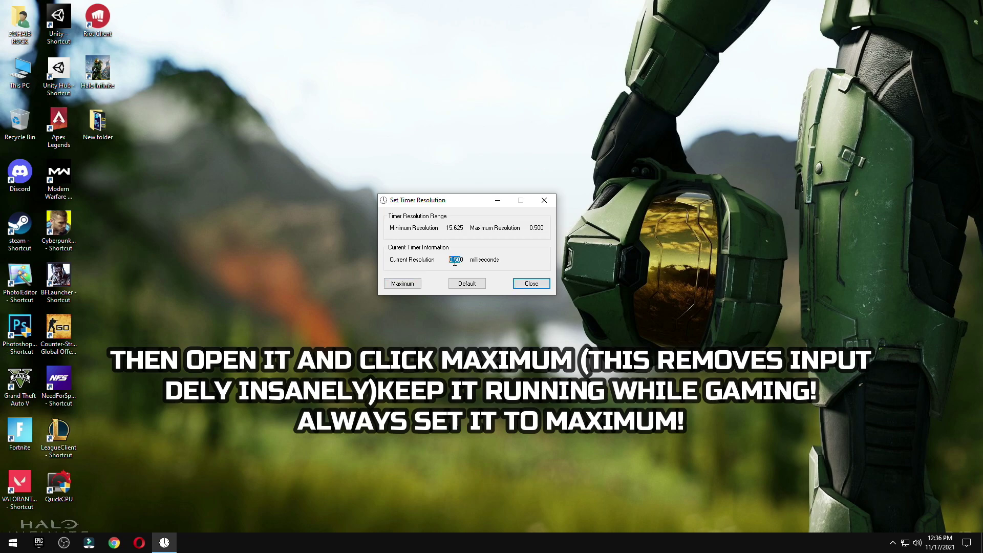
pyautogui.click(416, 283)
pyautogui.click(497, 200)
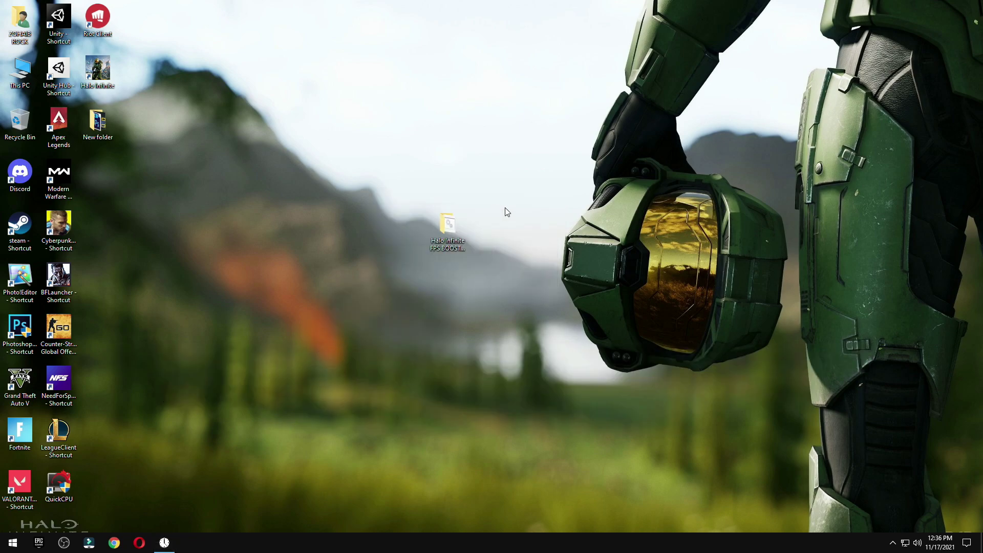
pyautogui.click(164, 541)
pyautogui.click(164, 541)
# - Launch M1 Mouse Acceleration from the pack's "6 Mouse & Keyboard Settings" folder and confirm the pointer options with Enhance pointer precision off
pyautogui.doubleClick(445, 247)
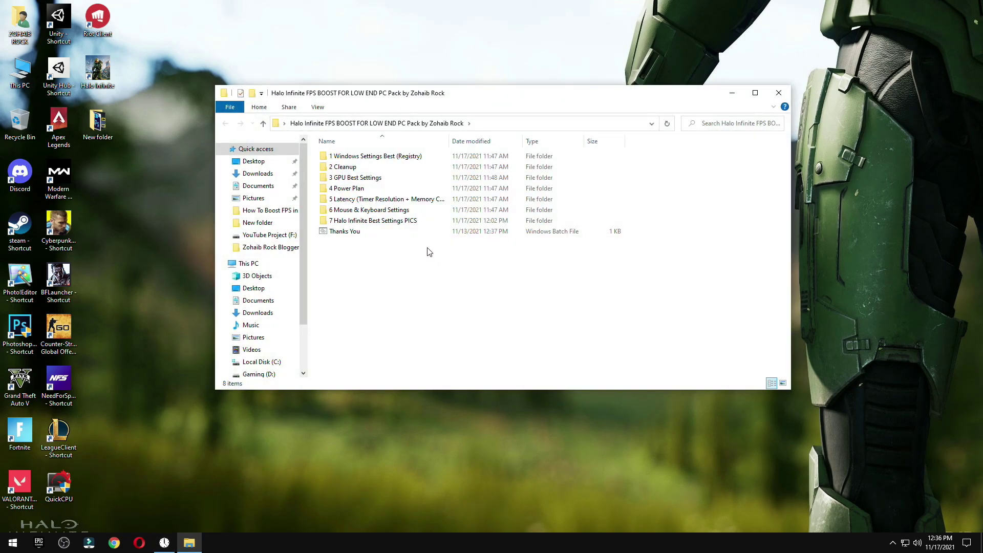
pyautogui.doubleClick(379, 211)
pyautogui.doubleClick(392, 175)
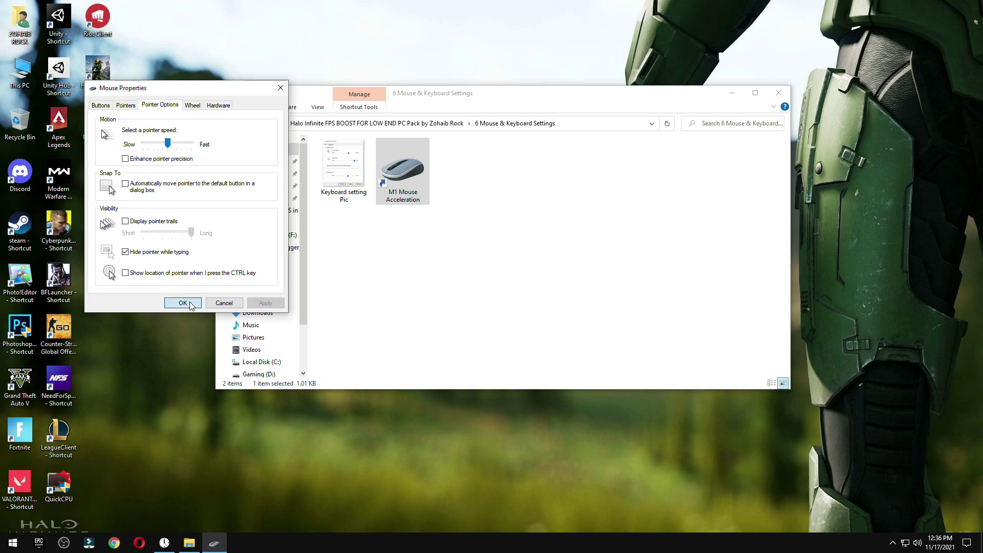
pyautogui.press('Return')
# - Compare the Windows Keyboard properties with the "Keyboard setting Pic" reference image, confirm the keyboard settings and close the image
pyautogui.doubleClick(343, 164)
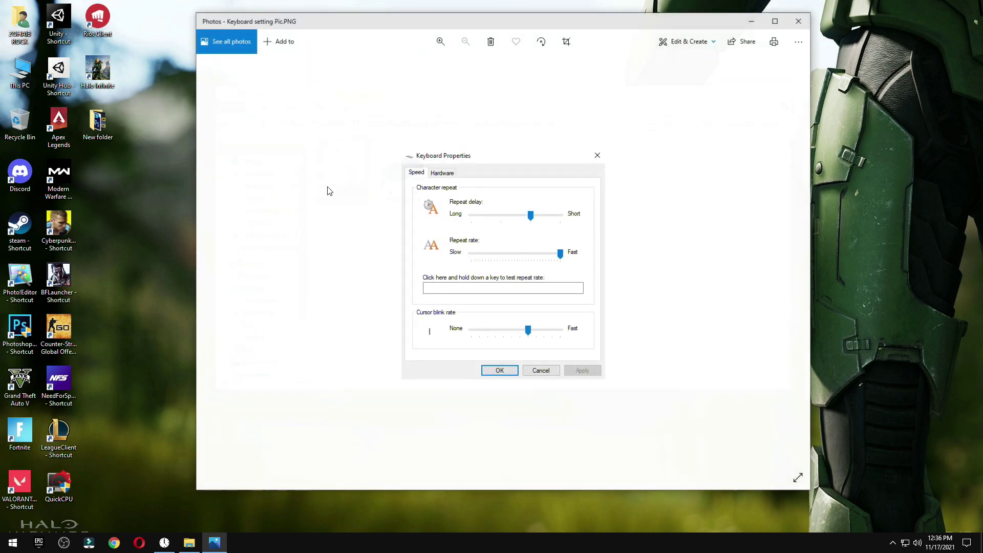
pyautogui.click(12, 542)
pyautogui.write('k')
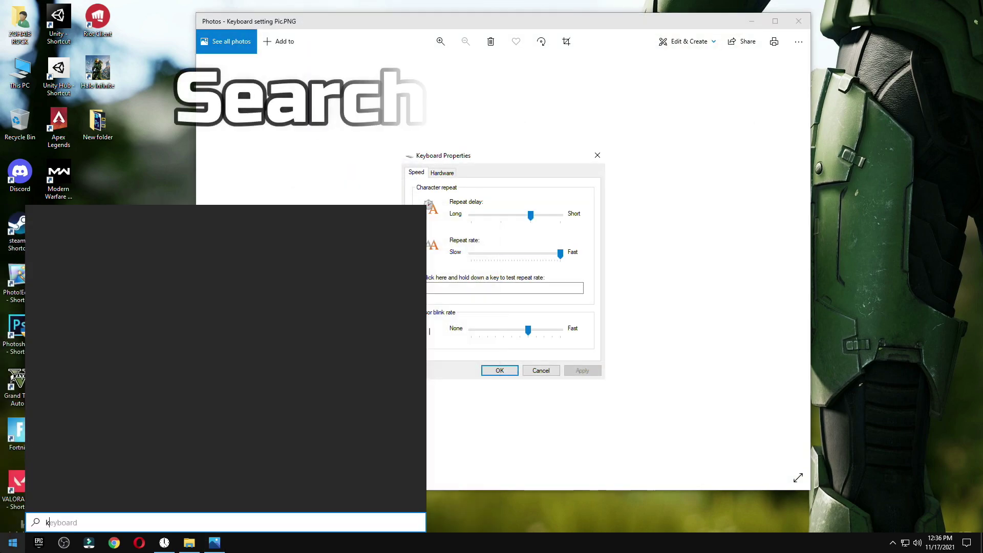
pyautogui.write('eyboard')
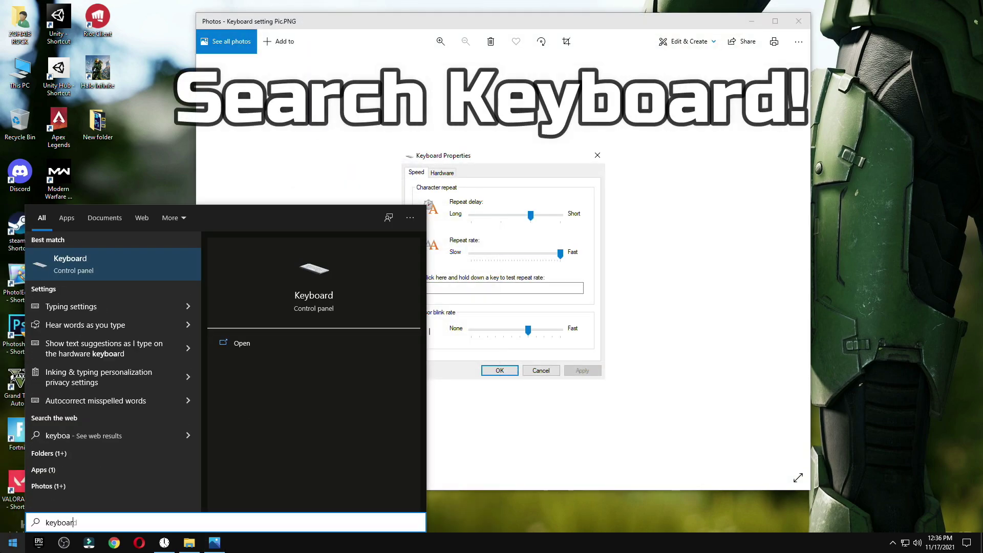
pyautogui.click(117, 268)
pyautogui.moveTo(232, 104); pyautogui.dragTo(310, 161)
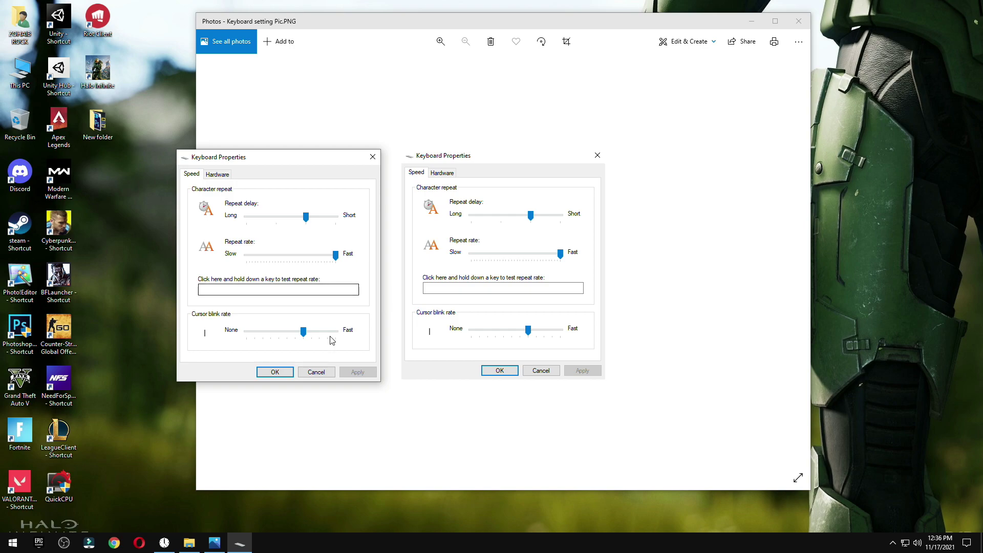
pyautogui.click(275, 373)
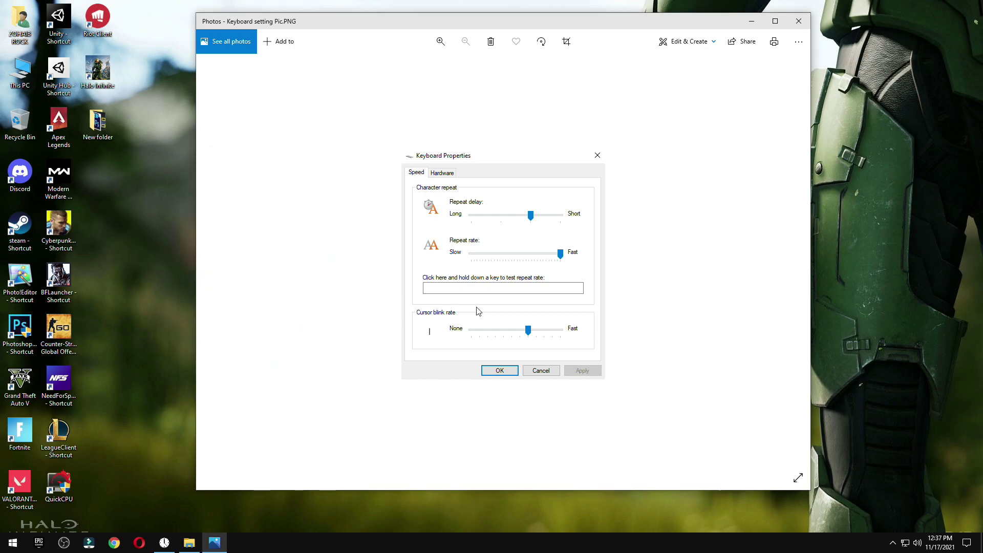
pyautogui.click(798, 21)
# - Review the Display, Graphics and Sensory Settings images in the "7 Halo Infinite Best Settings PICS" folder
pyautogui.click(481, 263)
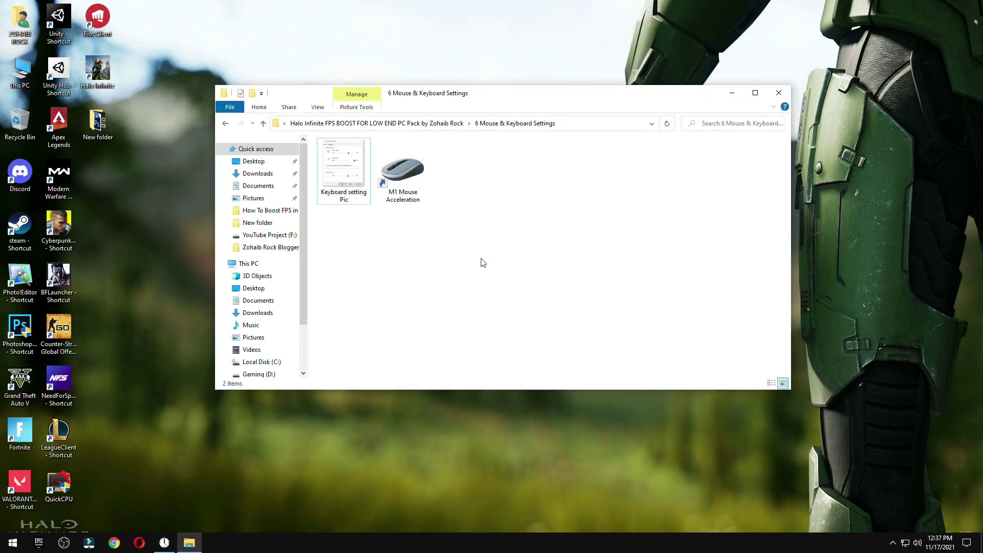
pyautogui.hotkey('alt', 'Left')
pyautogui.click(388, 223)
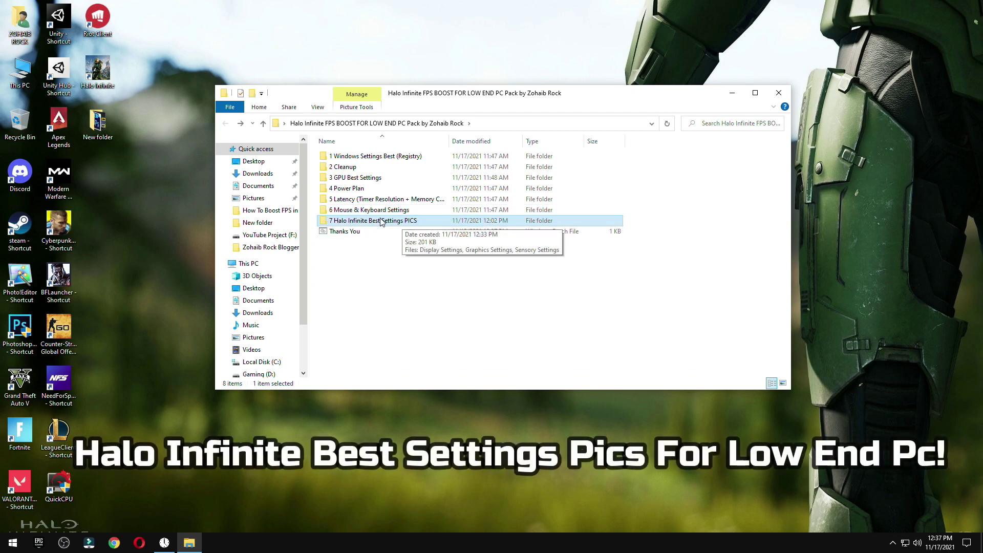
pyautogui.doubleClick(392, 221)
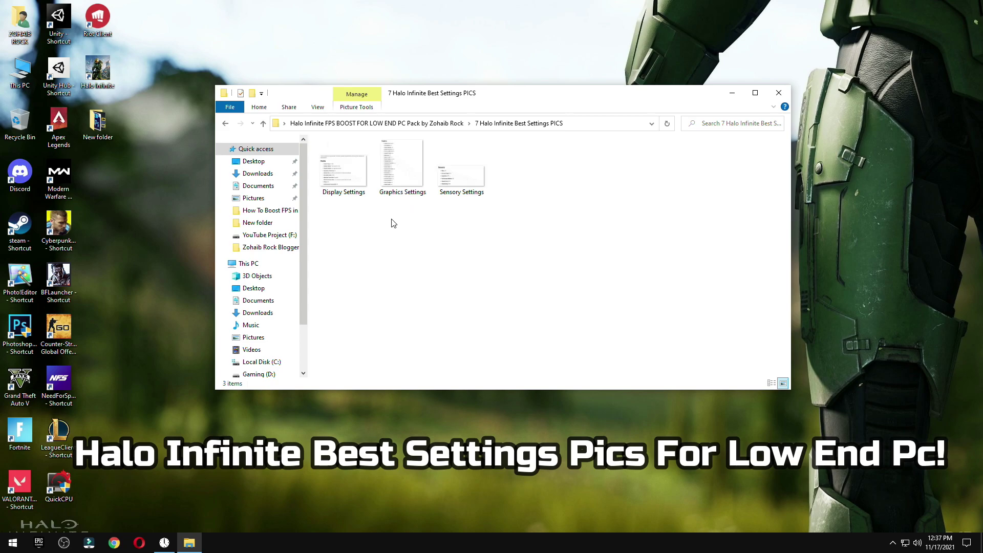
pyautogui.click(353, 182)
pyautogui.doubleClick(354, 181)
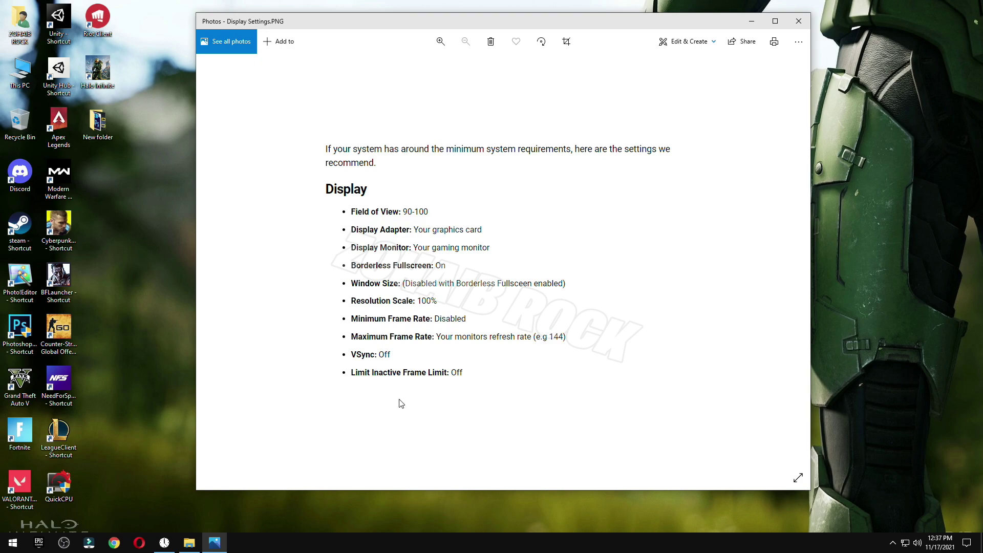
pyautogui.scroll(-1, 401, 404)
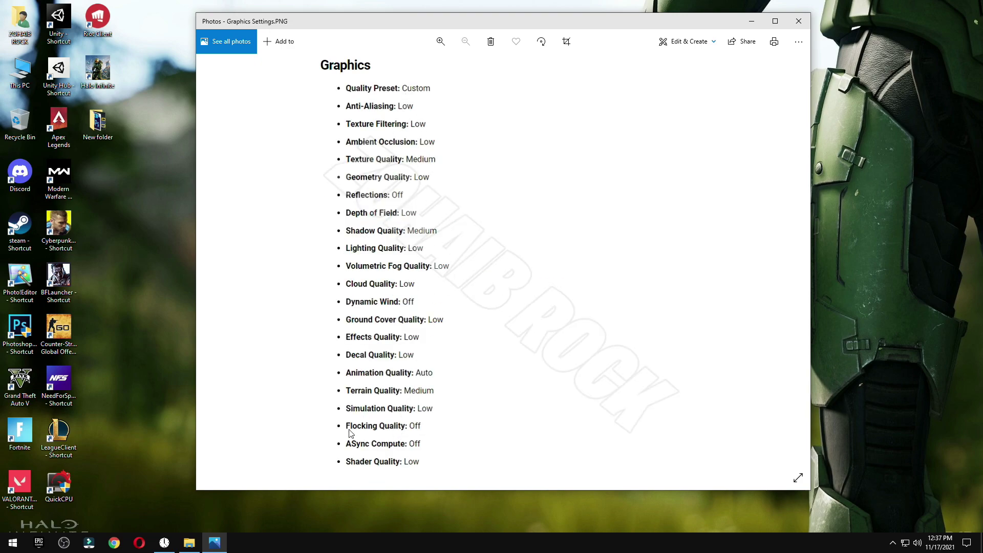
pyautogui.scroll(-1, 390, 172)
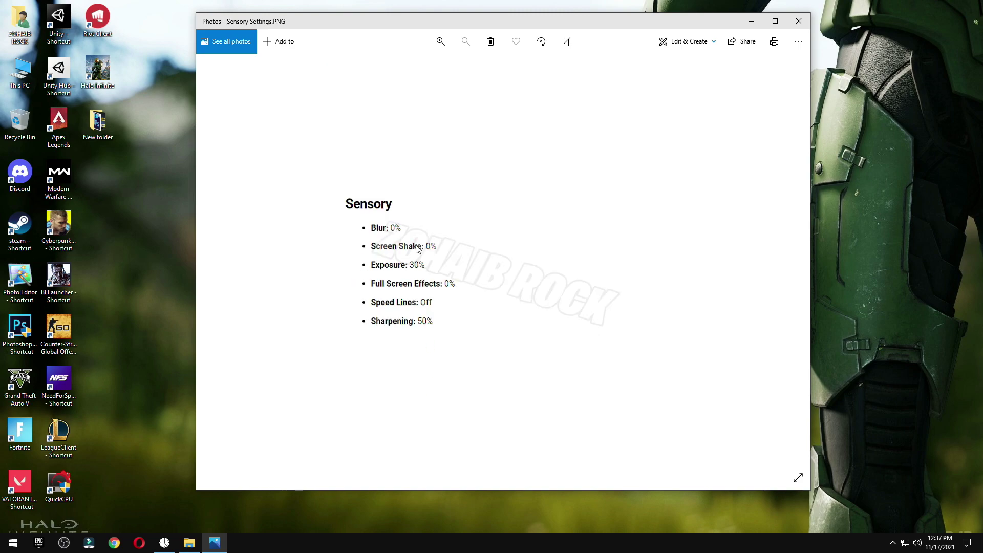
pyautogui.click(797, 23)
# - Close the pack folder, move its desktop icon beside the other shortcuts below New folder and refresh the desktop
pyautogui.click(777, 96)
pyautogui.moveTo(450, 226); pyautogui.dragTo(220, 201)
pyautogui.rightClick(437, 190)
pyautogui.click(460, 233)
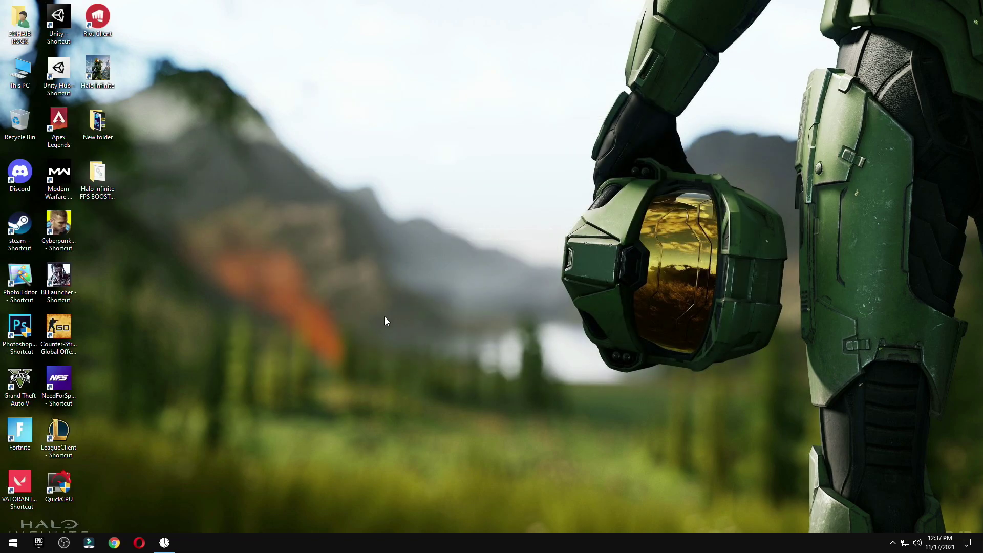
# - Show the startup apps in Task Manager, enable Cortana and set it back to disabled
pyautogui.rightClick(384, 548)
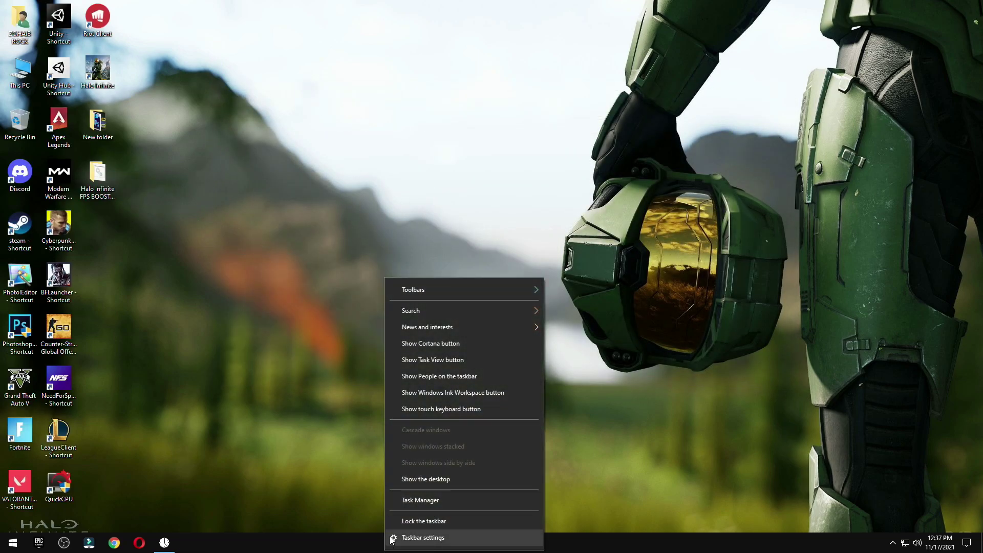
pyautogui.click(465, 500)
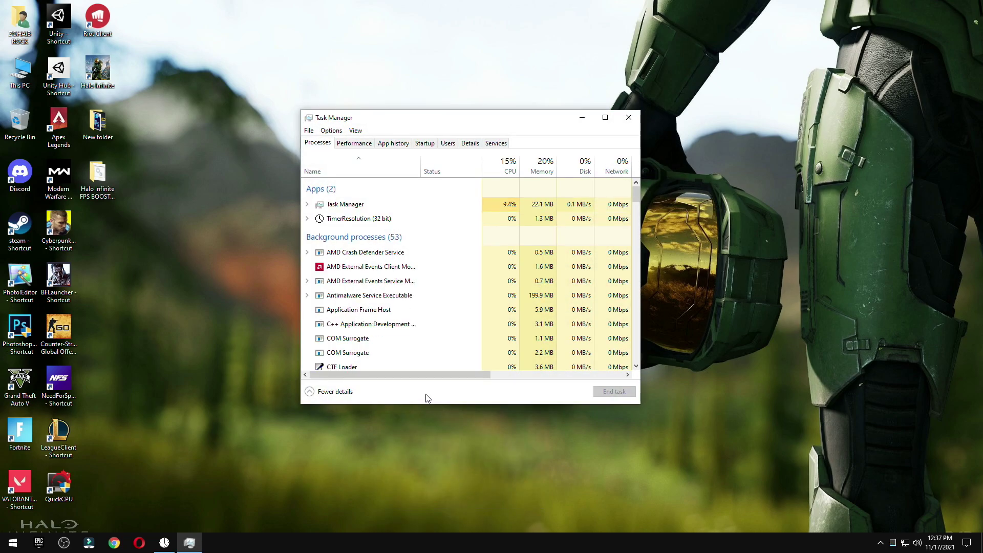
pyautogui.click(424, 143)
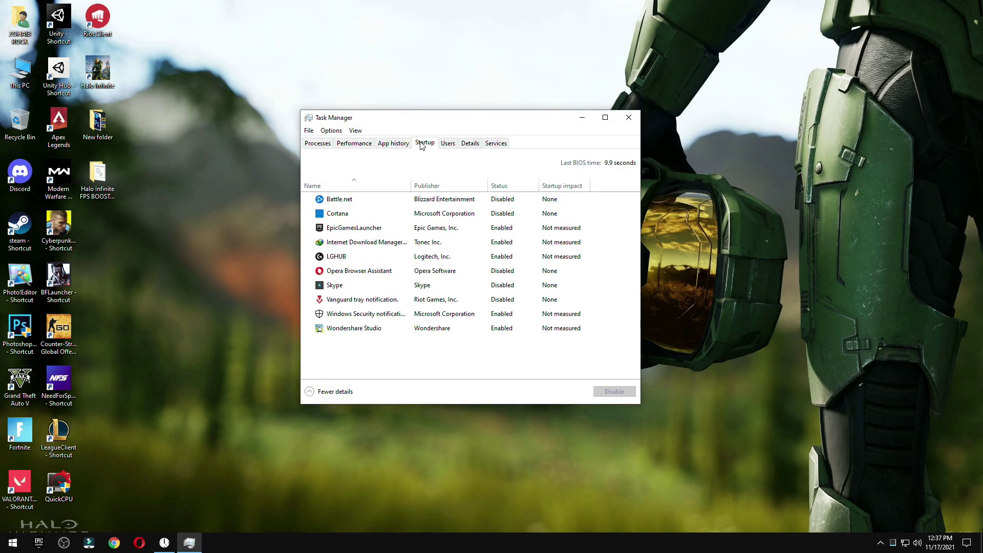
pyautogui.click(380, 204)
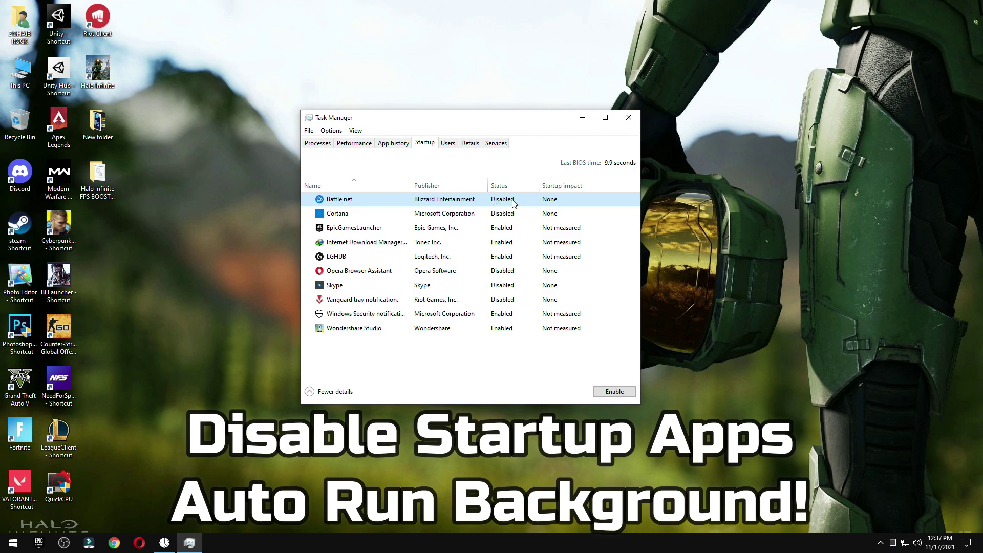
pyautogui.click(359, 218)
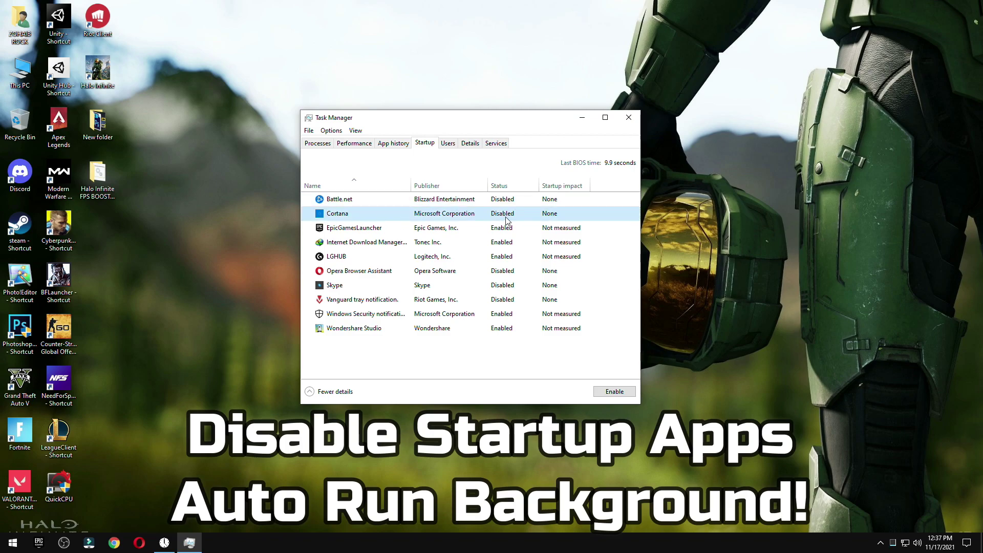
pyautogui.click(604, 394)
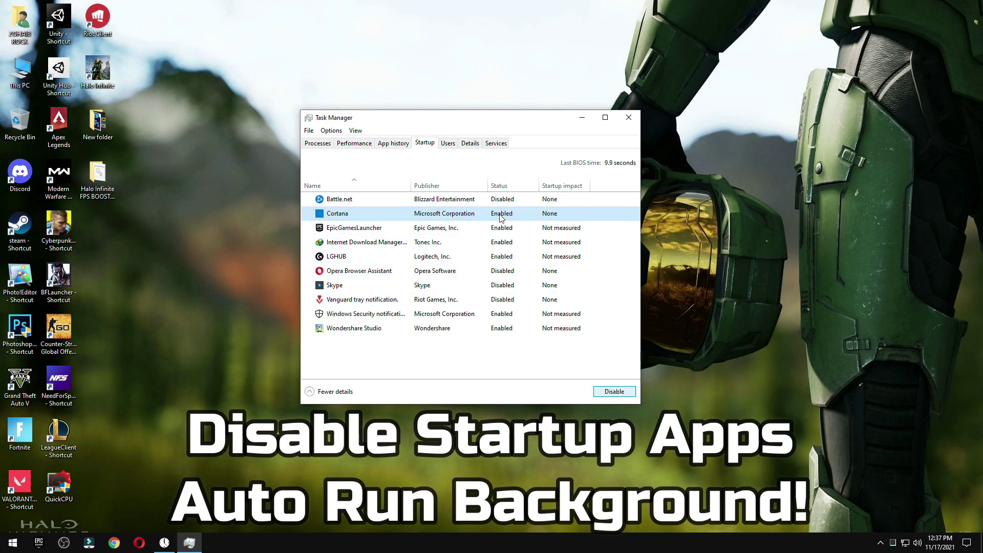
pyautogui.click(612, 392)
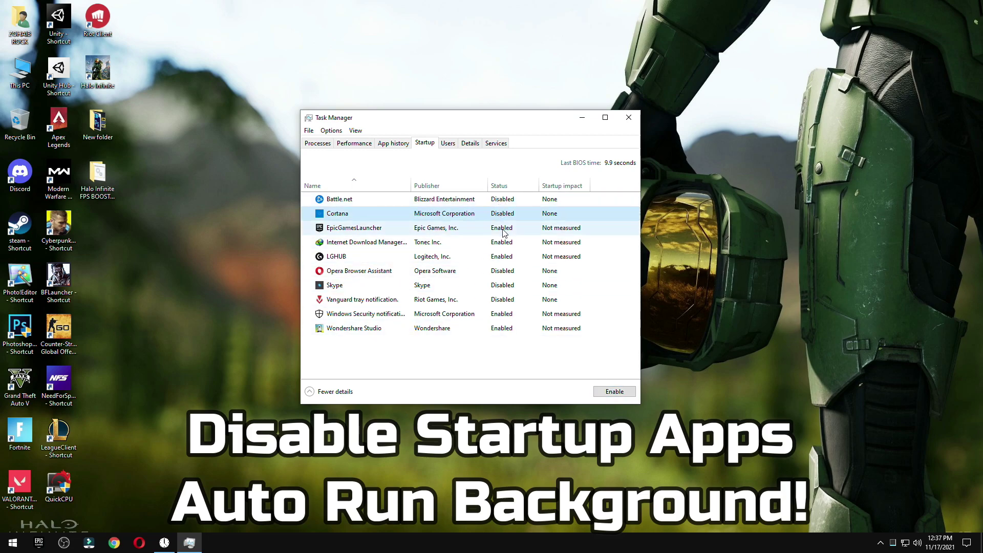
# - Check the startup status of Opera Browser Assistant, Skype and Vanguard tray notification, and close Task Manager
pyautogui.click(353, 274)
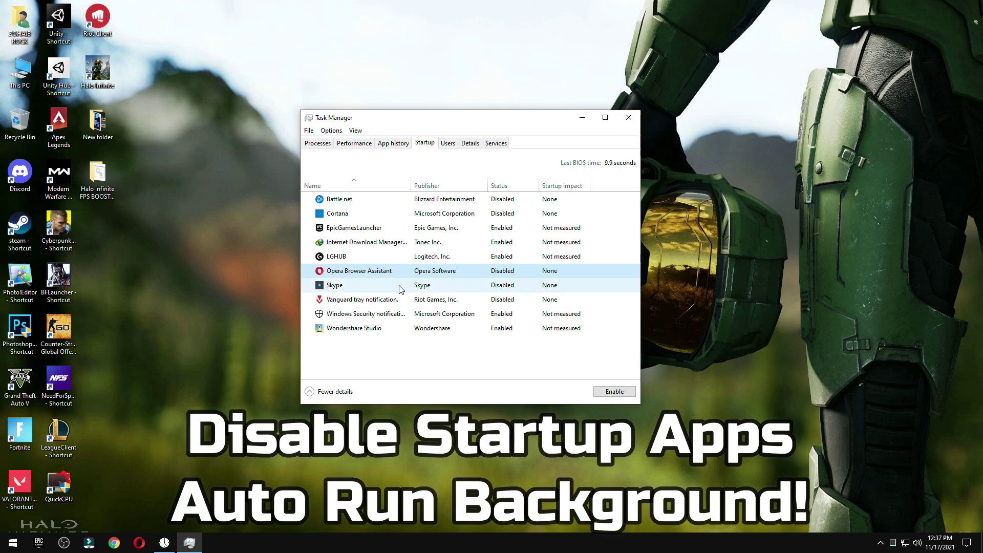
pyautogui.click(343, 287)
pyautogui.click(418, 302)
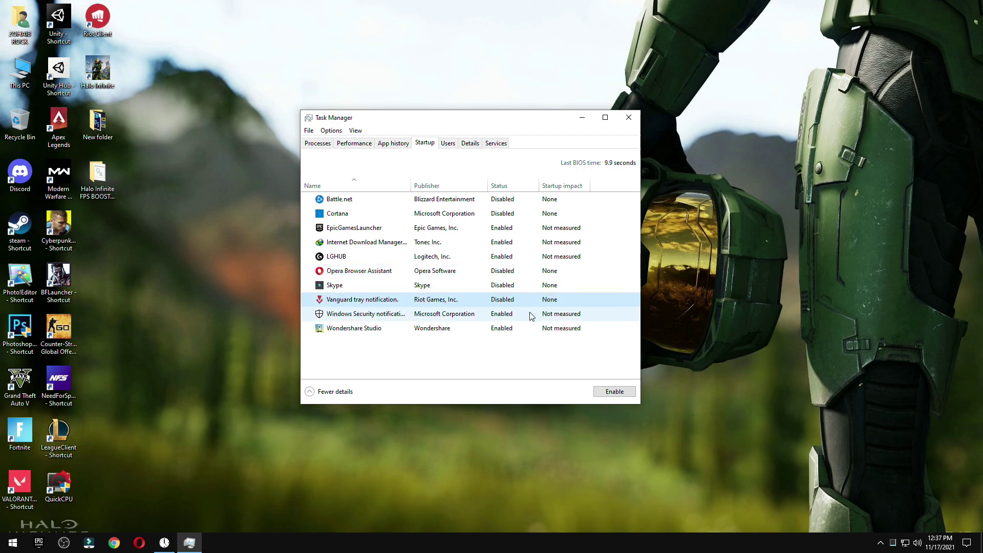
pyautogui.click(629, 117)
# - Open the Windows gaming settings in a maximized window and check the Xbox Game Bar and Game Mode switches
pyautogui.click(13, 542)
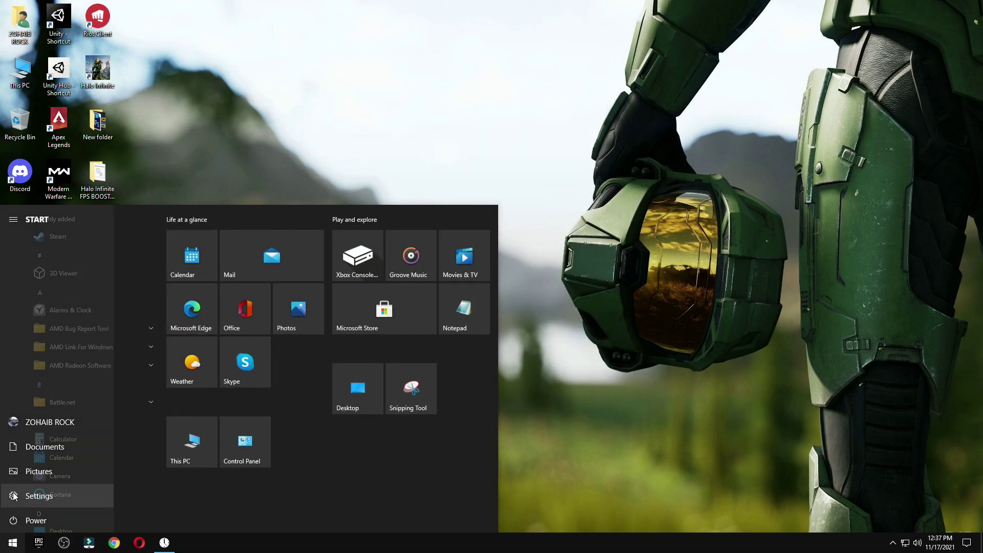
pyautogui.click(29, 496)
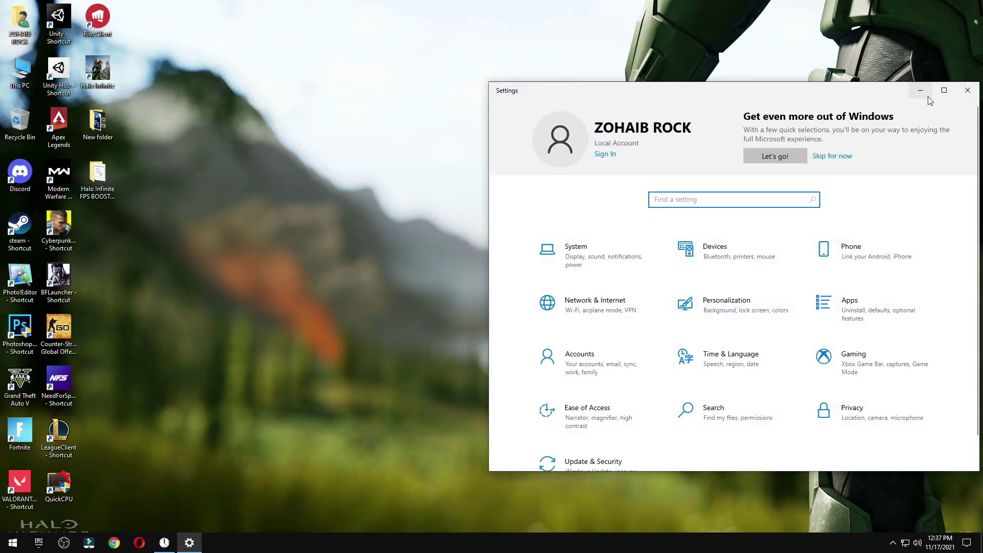
pyautogui.click(944, 90)
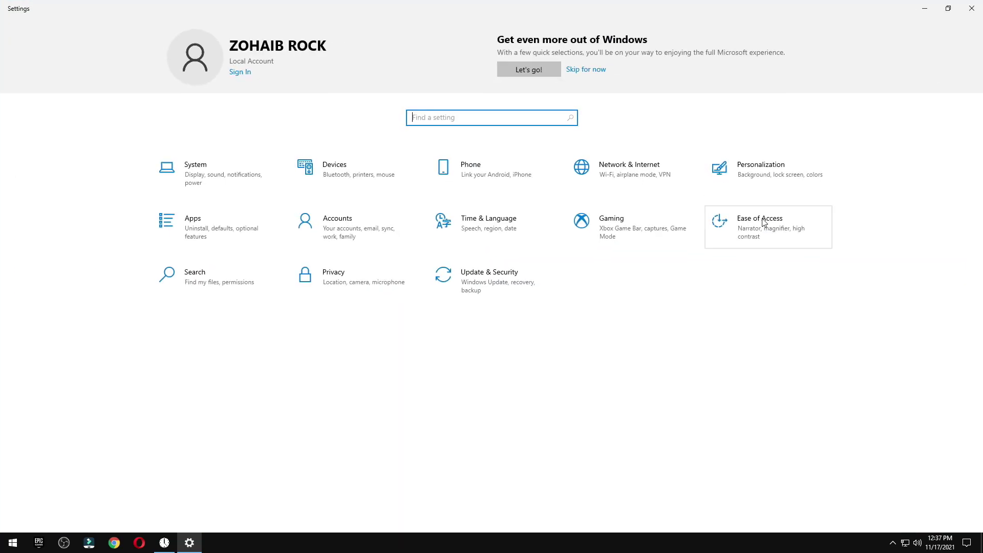
pyautogui.click(634, 212)
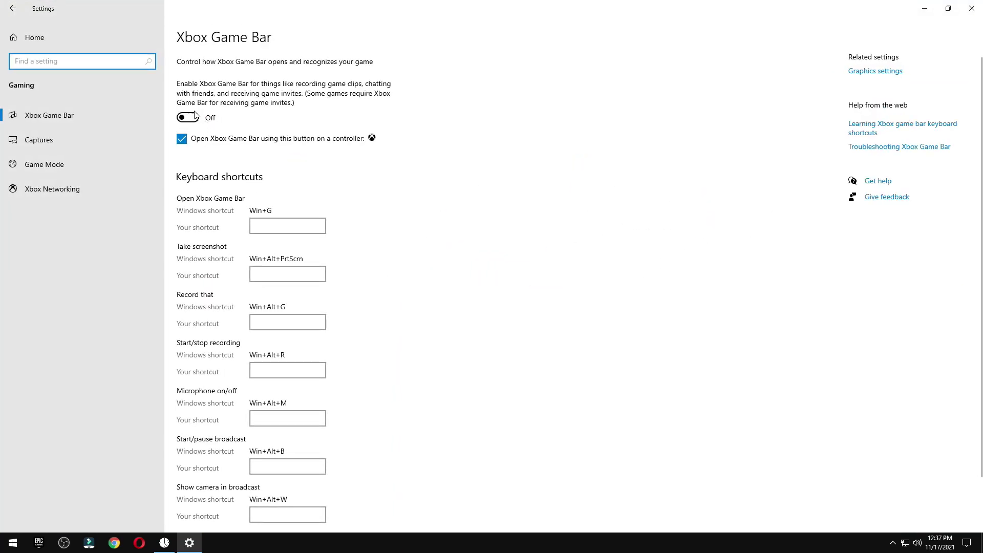
pyautogui.click(45, 165)
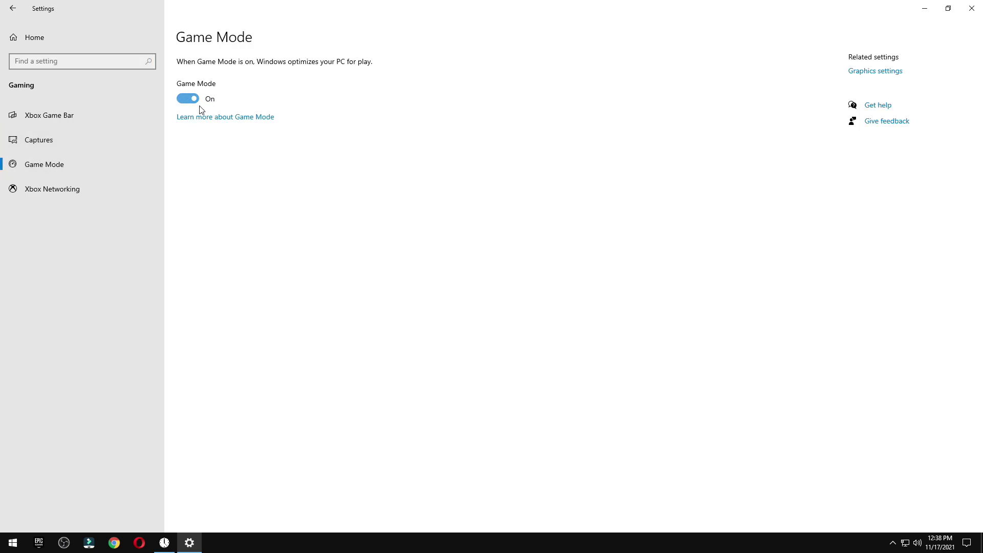
# - Save High performance as Fortnite's graphics preference in the Windows graphics settings and close Settings
pyautogui.click(878, 73)
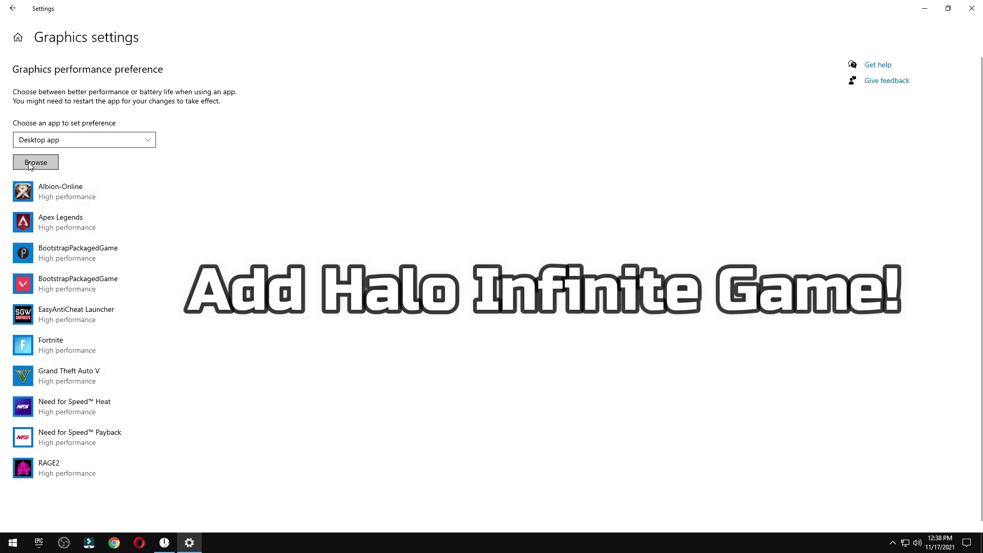
pyautogui.click(75, 351)
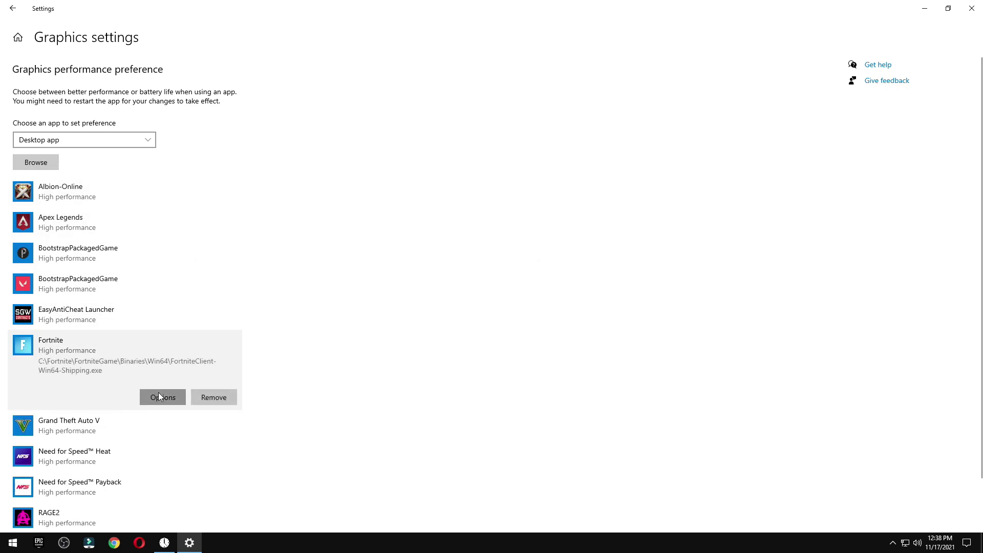
pyautogui.click(163, 397)
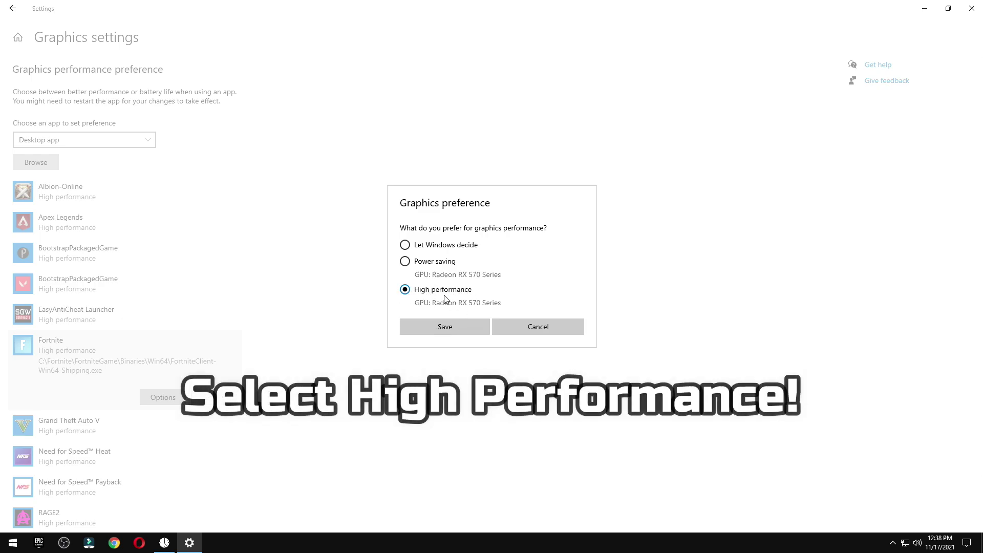
pyautogui.click(457, 334)
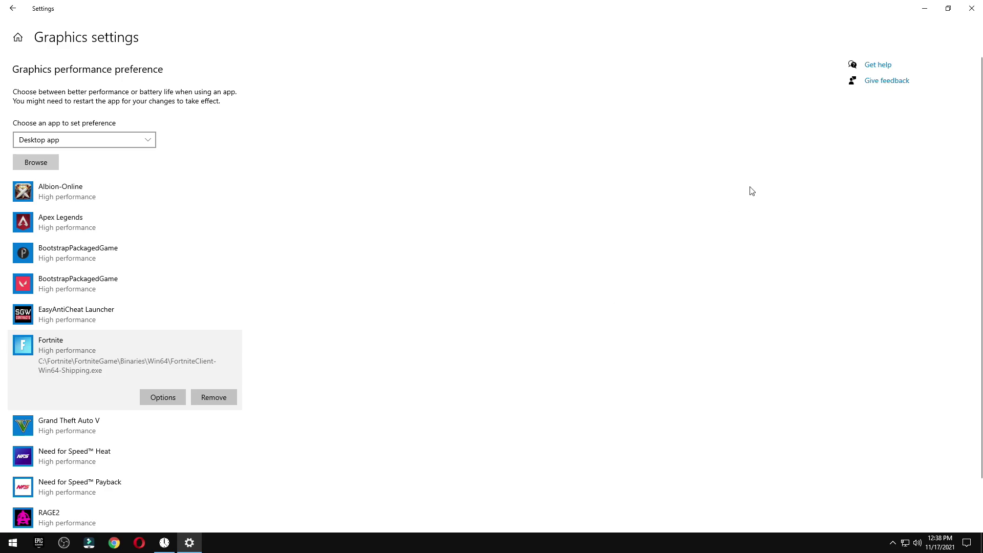
pyautogui.click(974, 7)
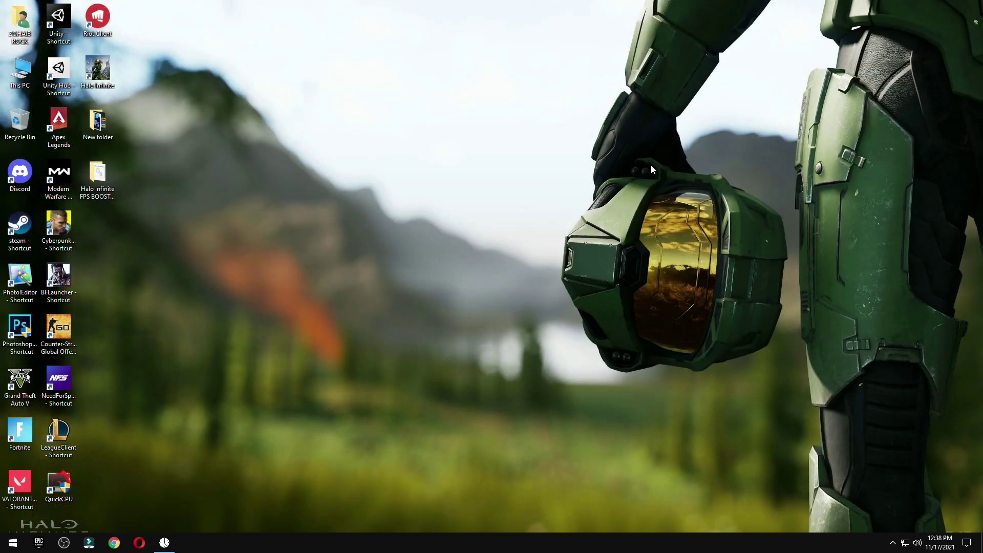
# - Restart the PC
pyautogui.click(13, 542)
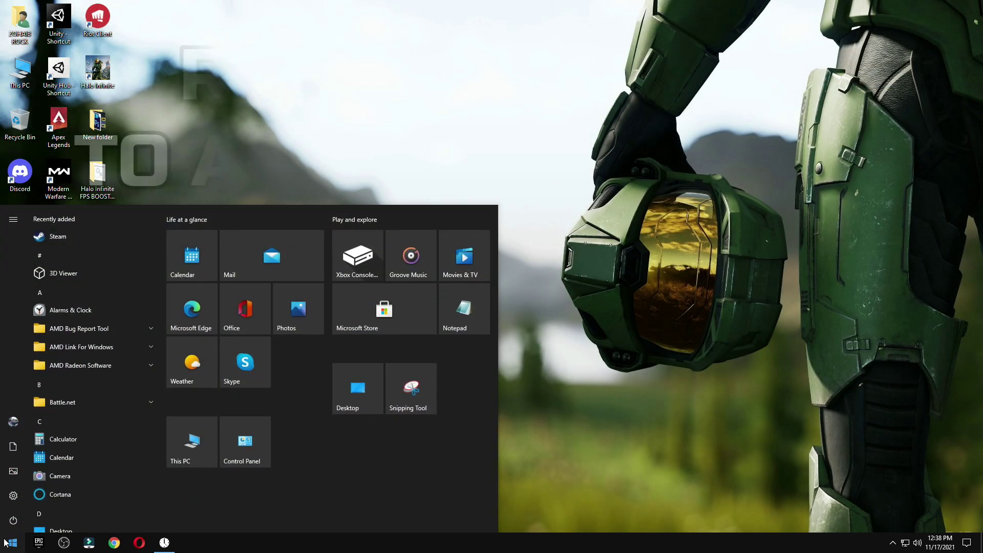
pyautogui.click(16, 521)
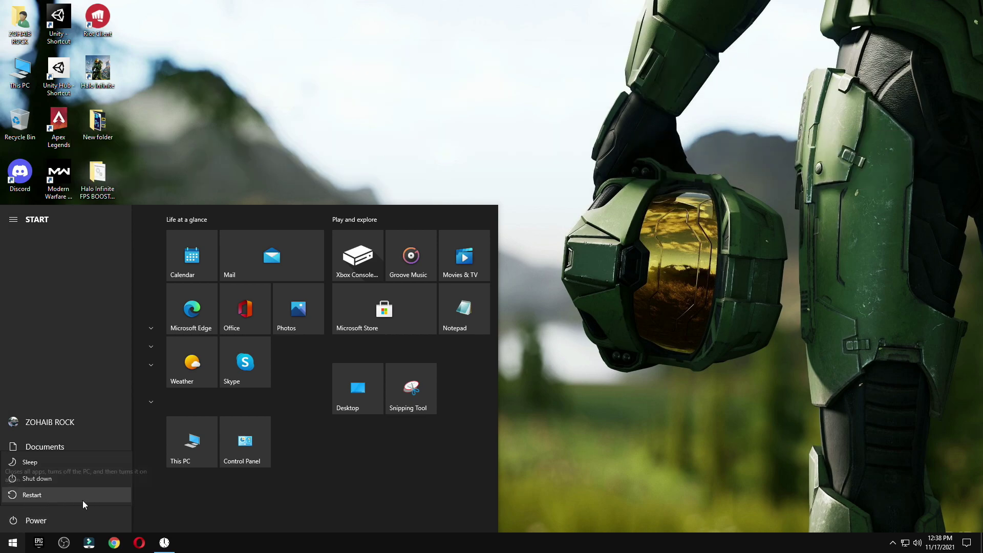